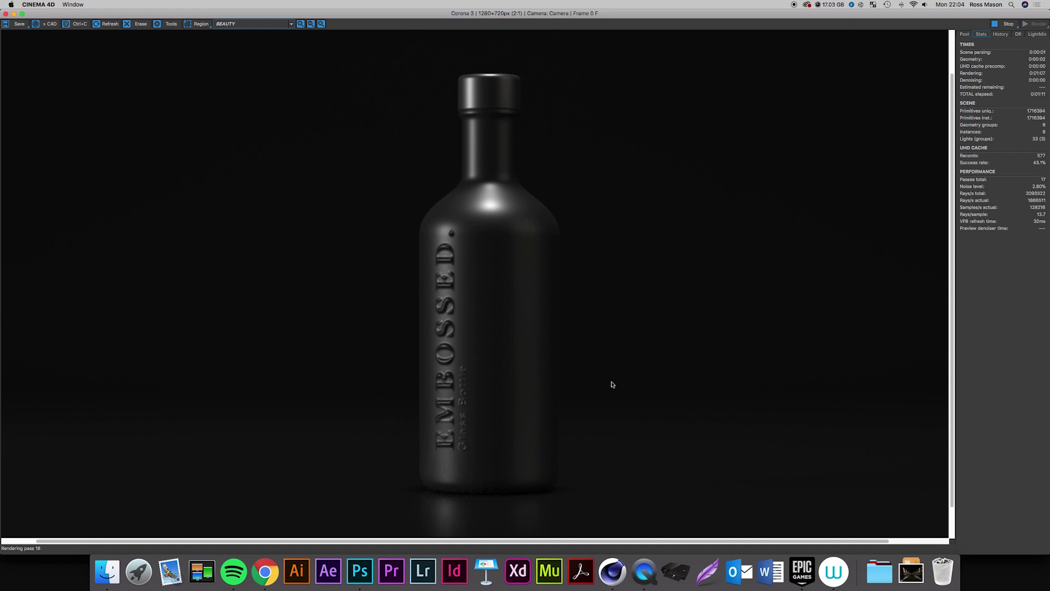
Stop the Corona interactive render of the bottle in the VFB toolbar.
{"action": "left_click", "coordinate": [1008, 23]}
Close the Corona frame buffer window to get back to the bottle scene.
{"action": "left_click", "coordinate": [5, 13]}
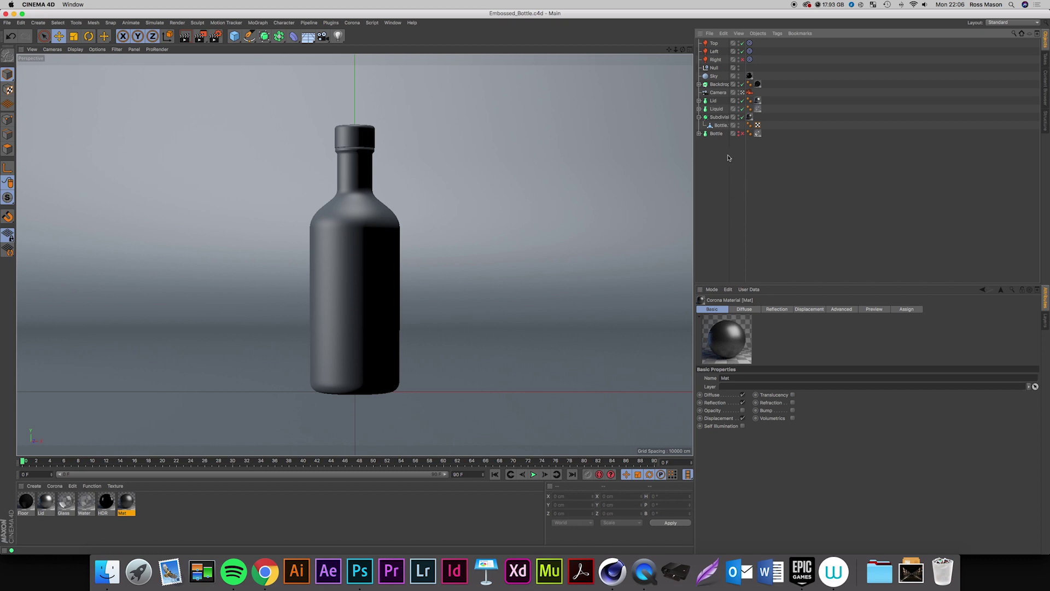
Remove the Subdivision Surface so only the Bottle lathe remains.
{"action": "left_click", "coordinate": [704, 118]}
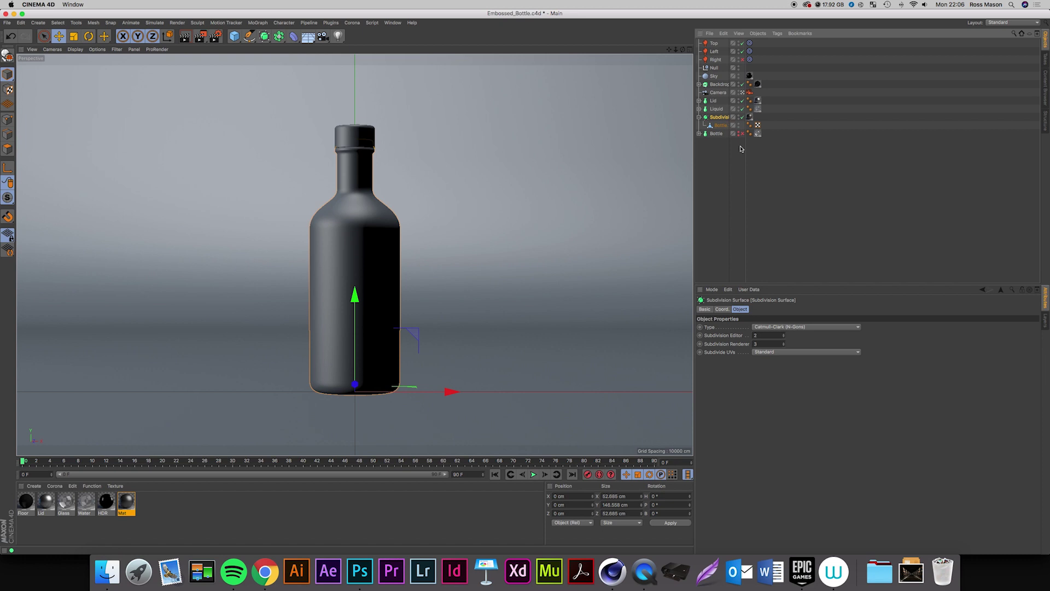
{"action": "left_click", "coordinate": [760, 197]}
{"action": "left_click", "coordinate": [750, 92]}
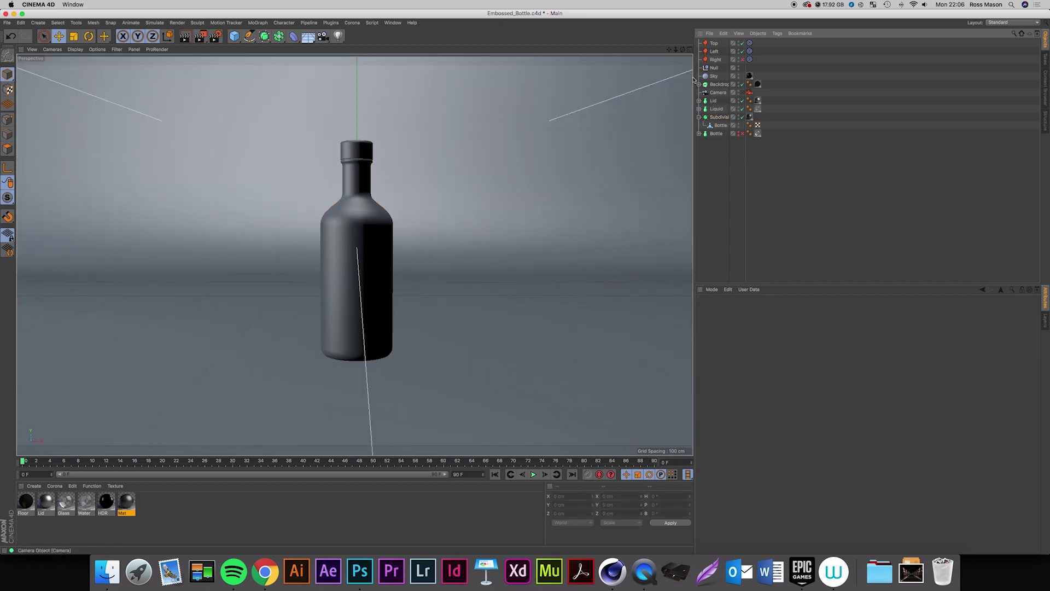
{"action": "left_click_drag", "start_coordinate": [676, 49], "coordinate": [629, 93]}
{"action": "left_click", "coordinate": [743, 92]}
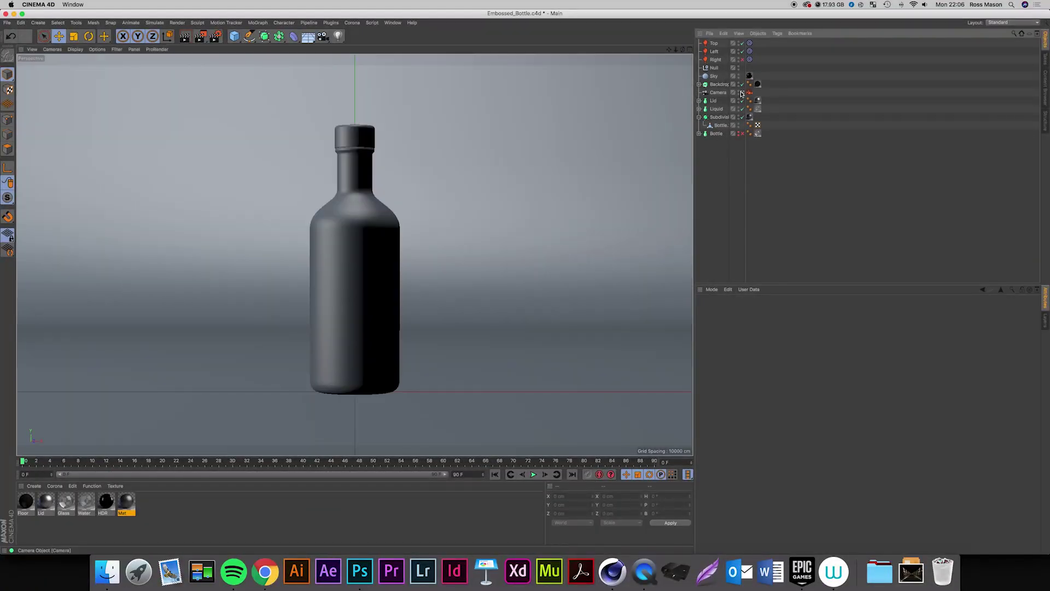
{"action": "left_click", "coordinate": [718, 117]}
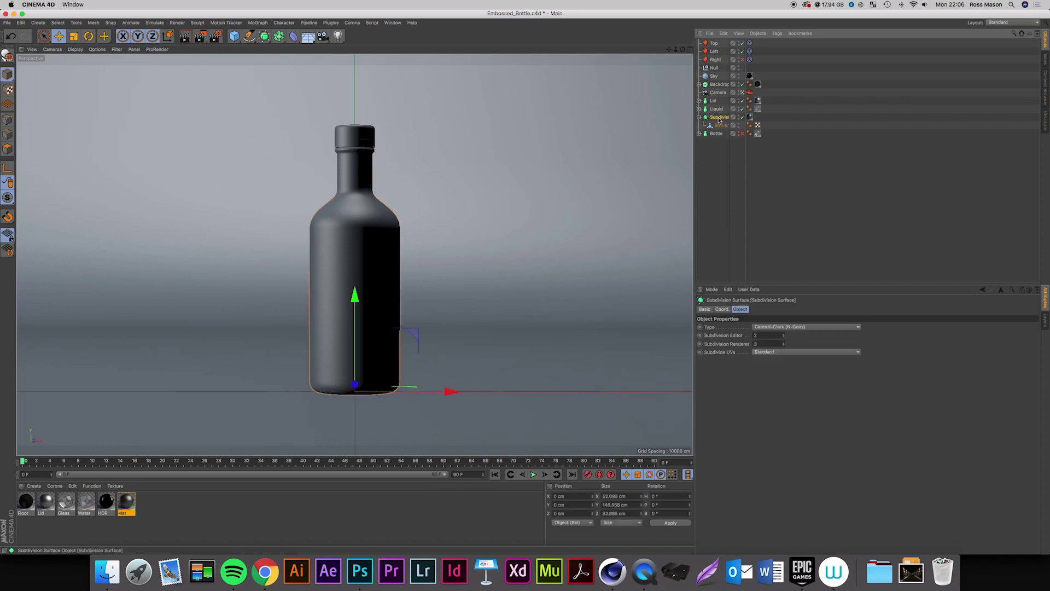
{"action": "left_click", "coordinate": [699, 117]}
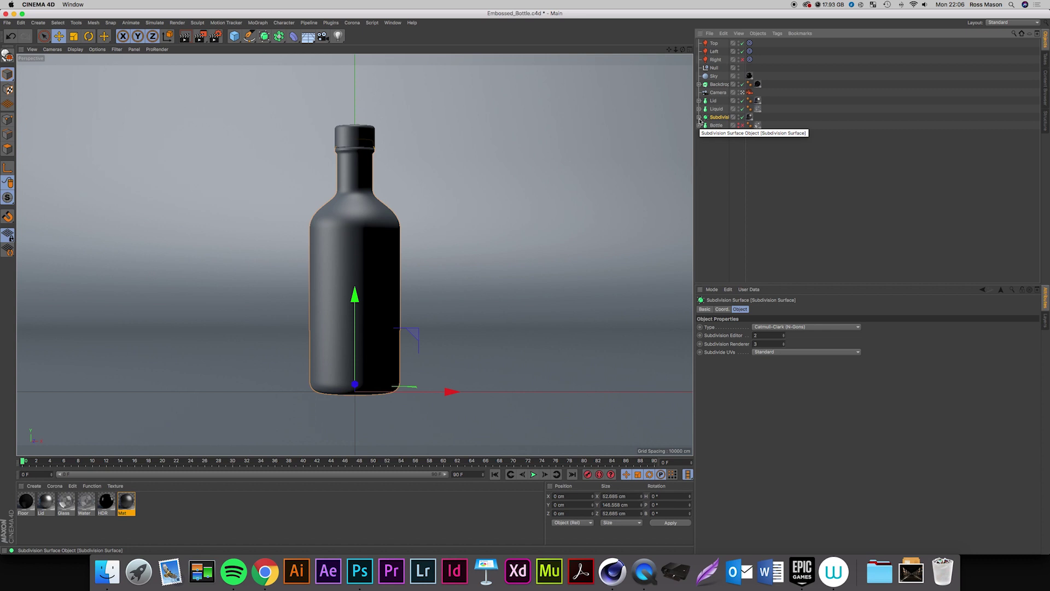
{"action": "left_click", "coordinate": [723, 151]}
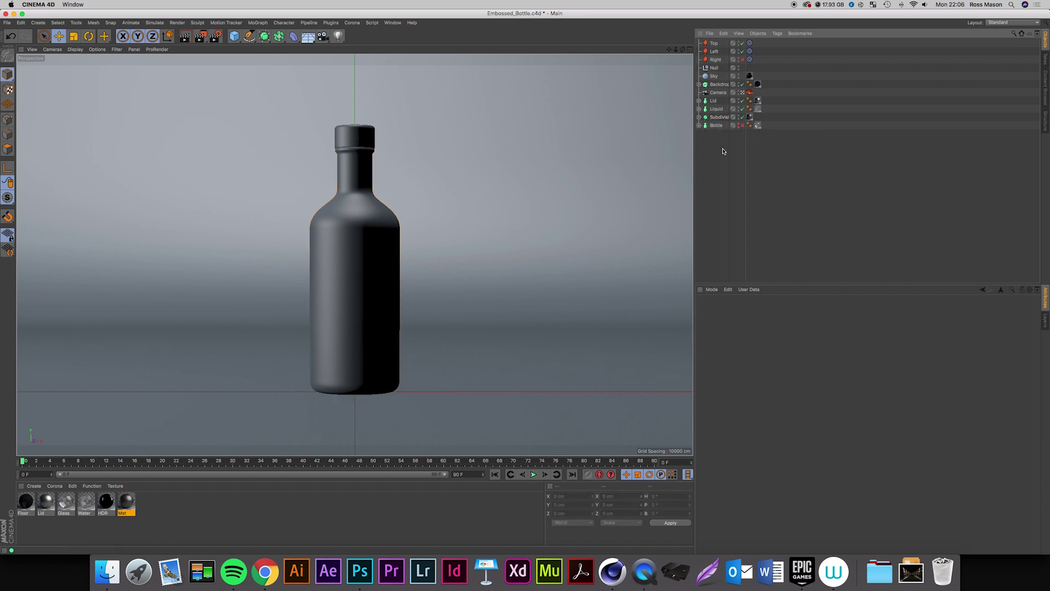
{"action": "key", "text": "super+z"}
{"action": "key", "text": "super+z"}
{"action": "key", "text": "super+z"}
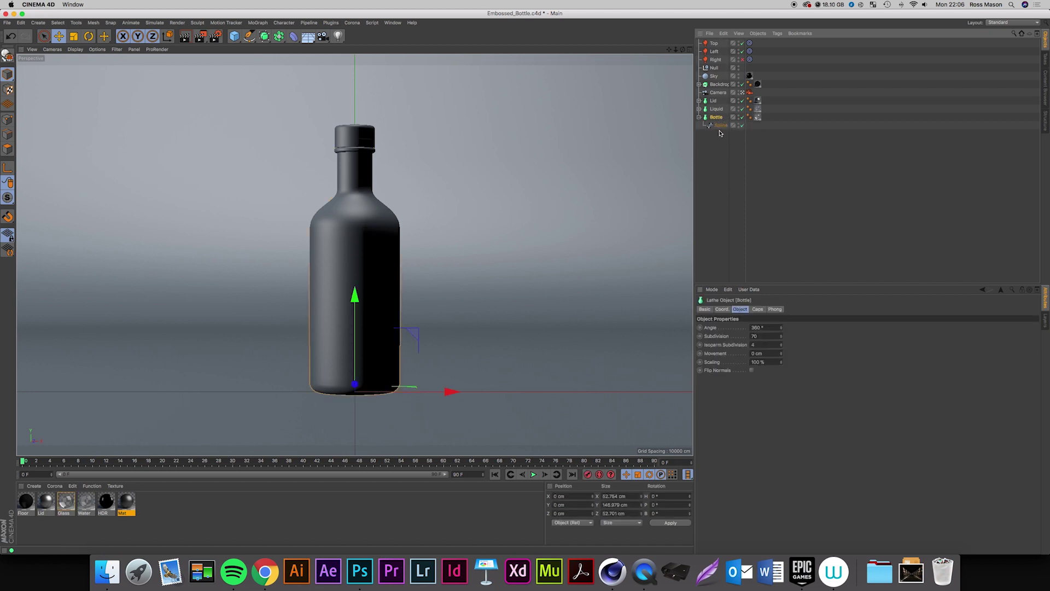
{"action": "left_click", "coordinate": [698, 117]}
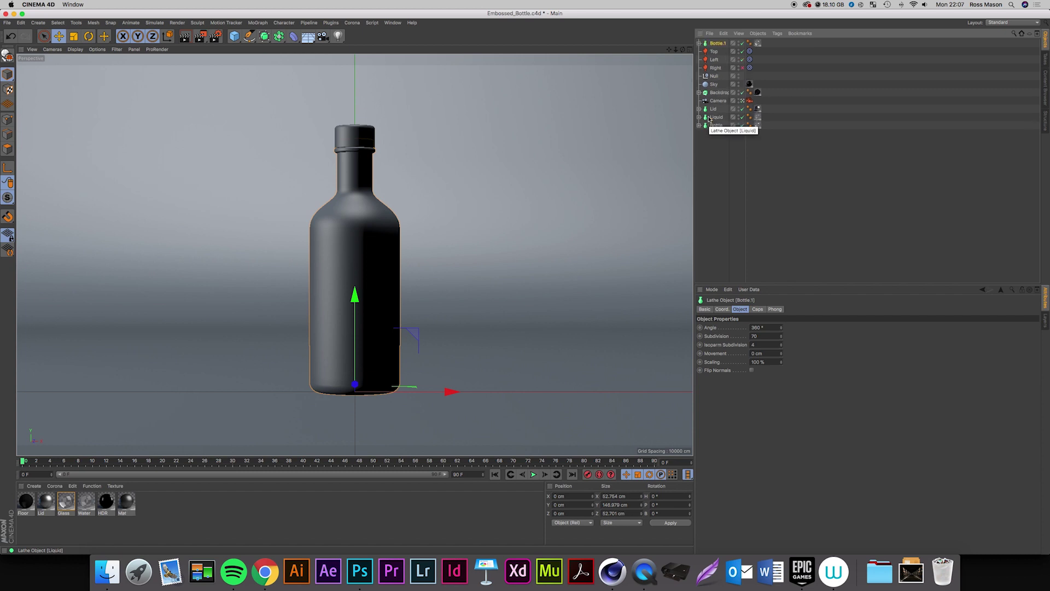
Bake the lathe into a polygon copy renamed Bottle and disable the original lathe.
{"action": "key", "text": "alt+c"}
{"action": "left_click", "coordinate": [716, 145]}
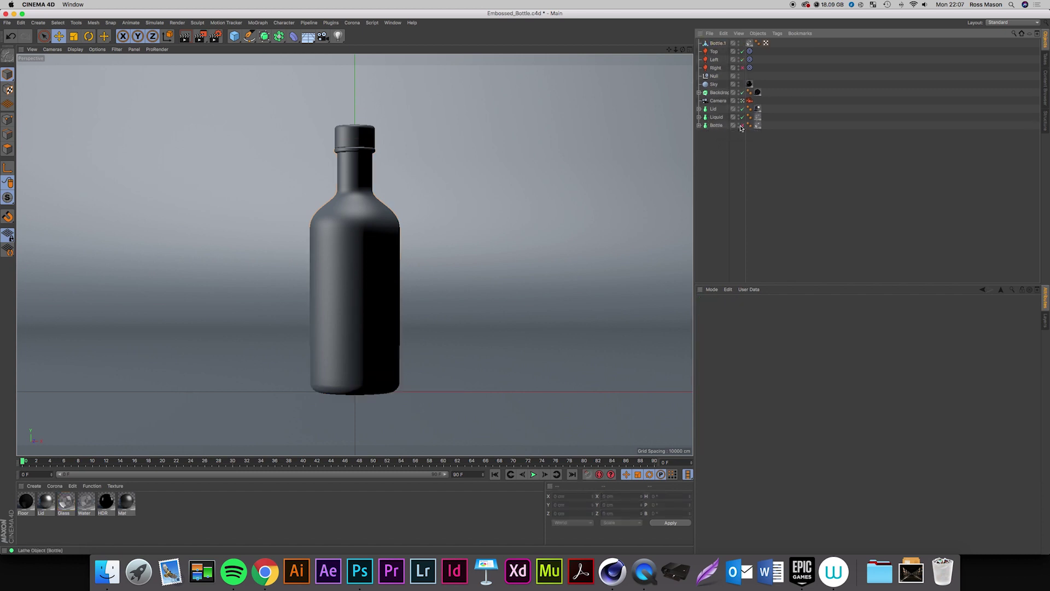
{"action": "left_click", "coordinate": [742, 125]}
{"action": "left_click", "coordinate": [721, 126]}
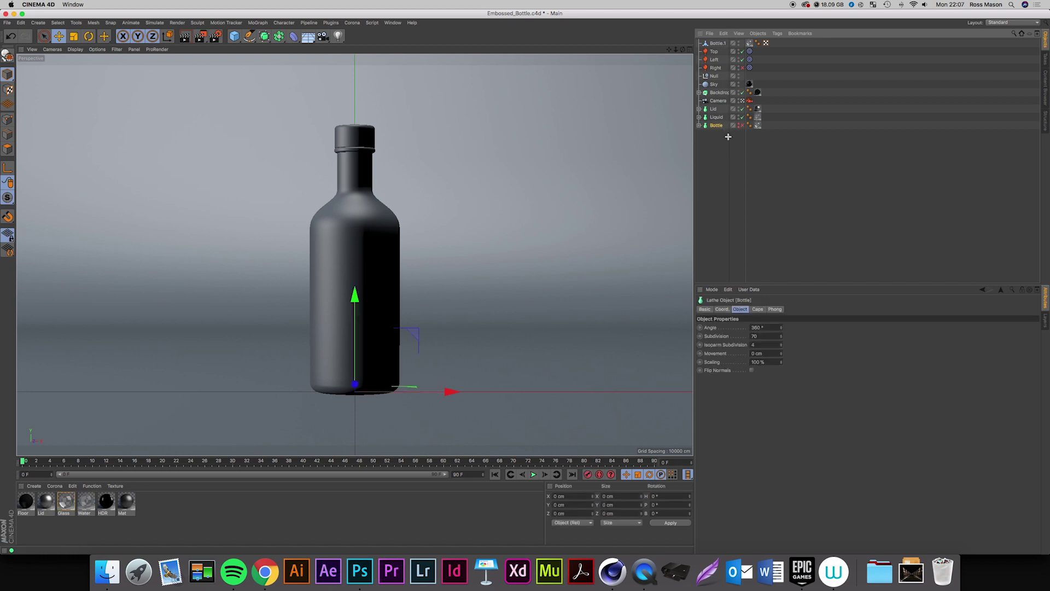
{"action": "left_click", "coordinate": [730, 137]}
{"action": "left_click_drag", "start_coordinate": [717, 44], "coordinate": [714, 118]}
{"action": "type", "text": "Bottle"}
{"action": "key", "text": "Return"}
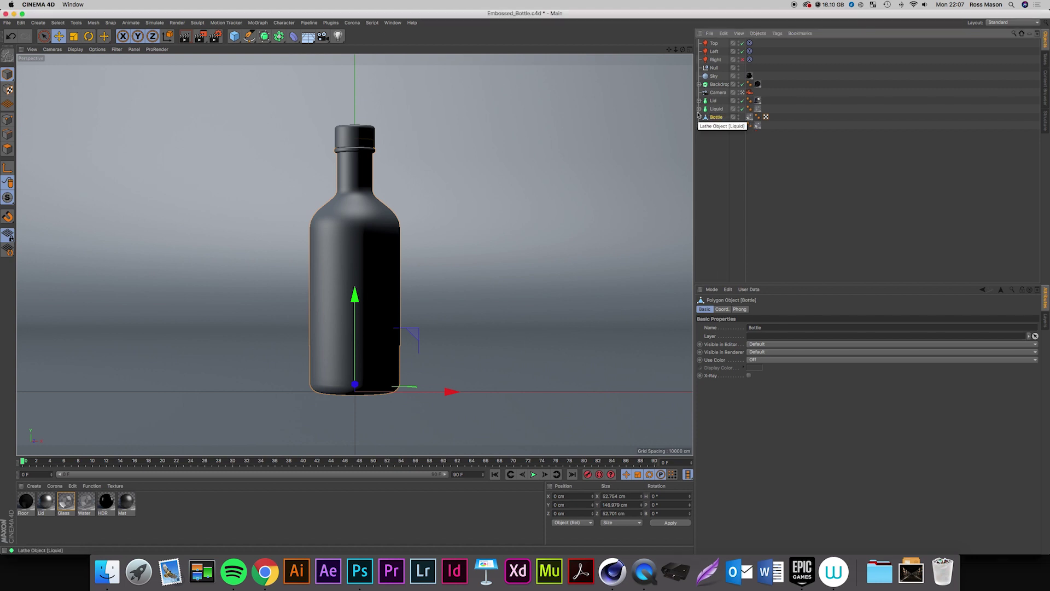
{"action": "left_click", "coordinate": [1013, 23]}
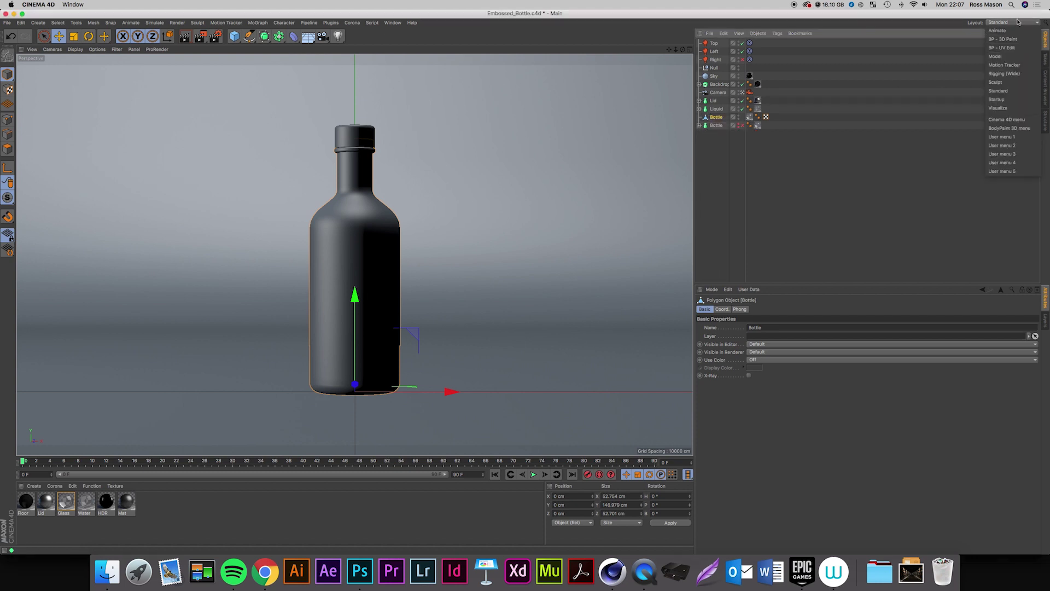
Switch to the BP - UV Edit layout and run the BodyPaint Setup Wizard on Bottle only.
{"action": "left_click", "coordinate": [1015, 51]}
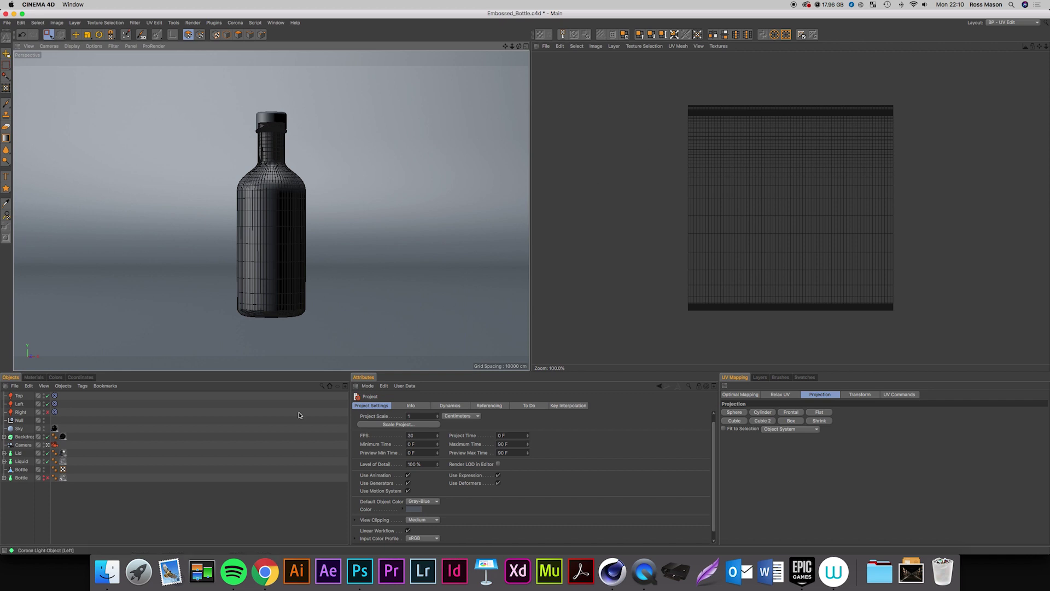
{"action": "left_click", "coordinate": [24, 470]}
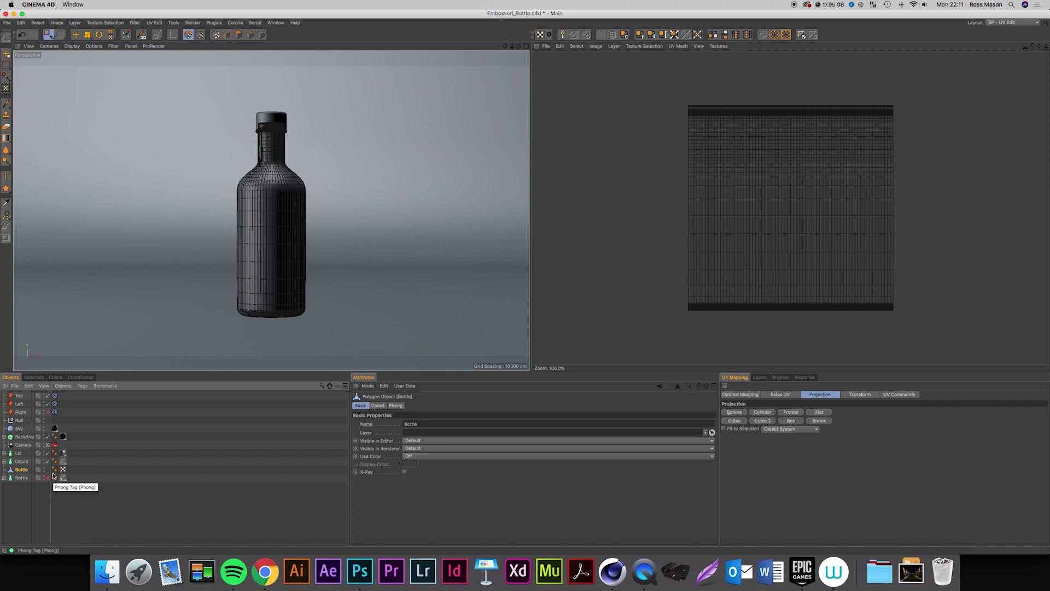
{"action": "left_click", "coordinate": [128, 36]}
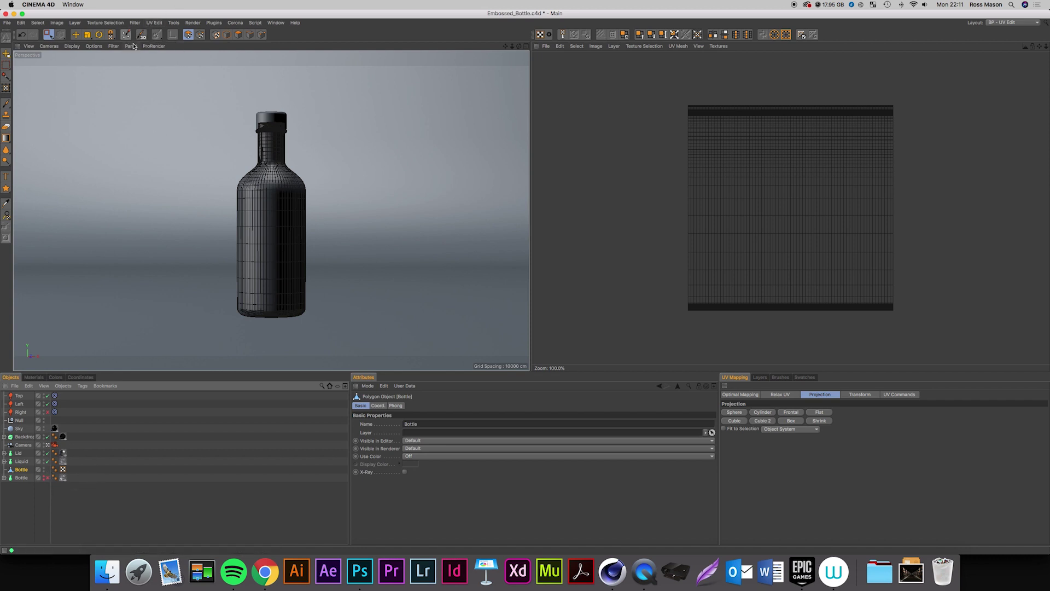
{"action": "left_click", "coordinate": [182, 49]}
{"action": "scroll", "coordinate": [128, 109], "scroll_direction": "down", "scroll_amount": 3}
{"action": "left_click", "coordinate": [105, 120]}
Finish the wizard with a 4000 maximum texture size to create the material and UVs.
{"action": "left_click", "coordinate": [182, 145]}
{"action": "left_click", "coordinate": [183, 145]}
{"action": "left_click", "coordinate": [183, 145]}
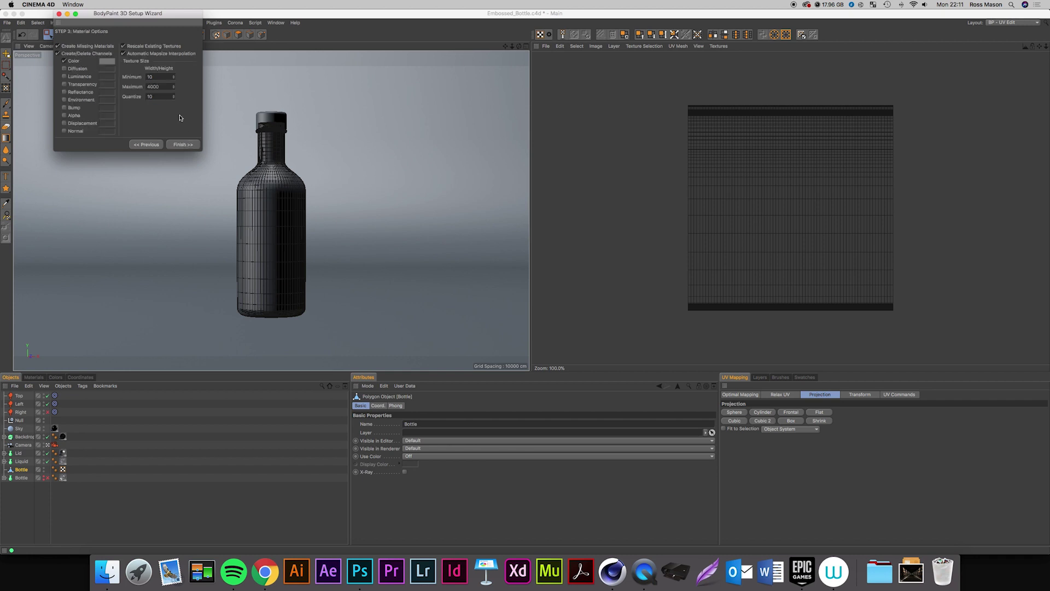
{"action": "double_click", "coordinate": [152, 87]}
{"action": "type", "text": "4000"}
{"action": "key", "text": "Return"}
{"action": "left_click", "coordinate": [187, 146]}
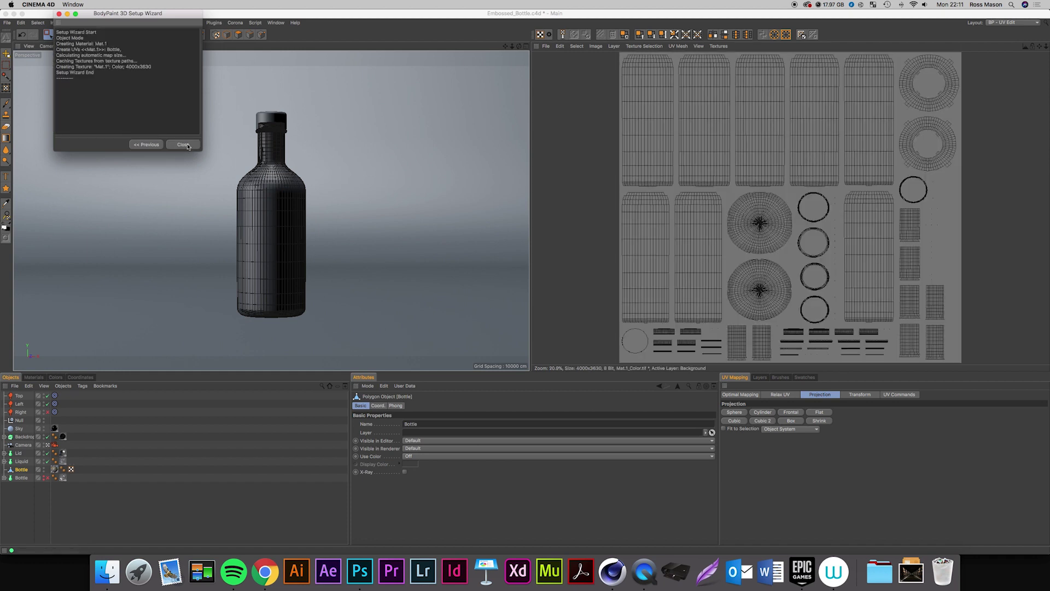
{"action": "left_click", "coordinate": [184, 145]}
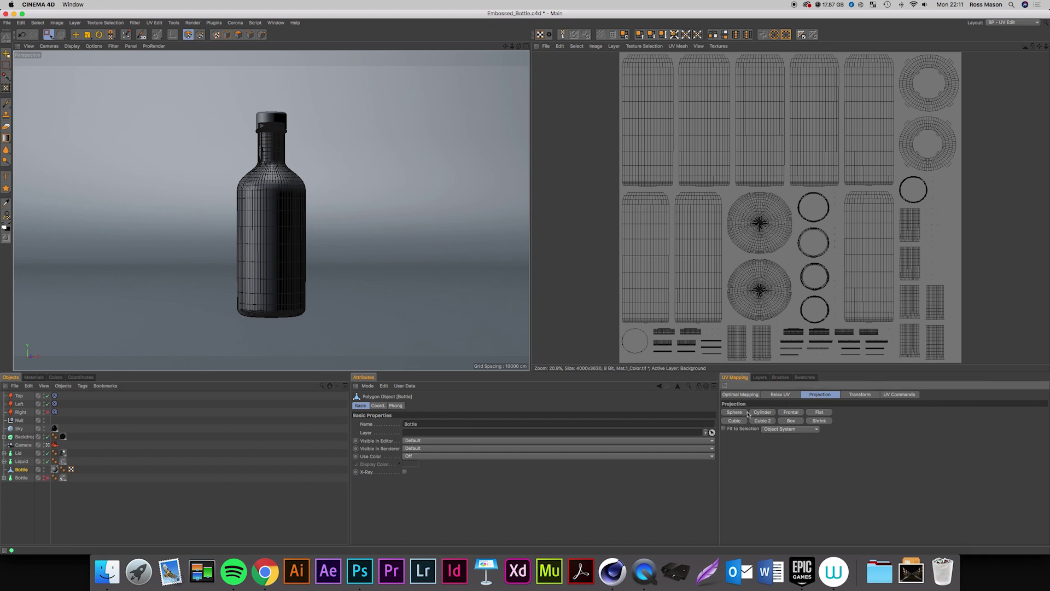
Project UVs frontally, realign with Optimal Mapping, fit the canvas to 1418x3622, and deselect polygons.
{"action": "left_click", "coordinate": [790, 412]}
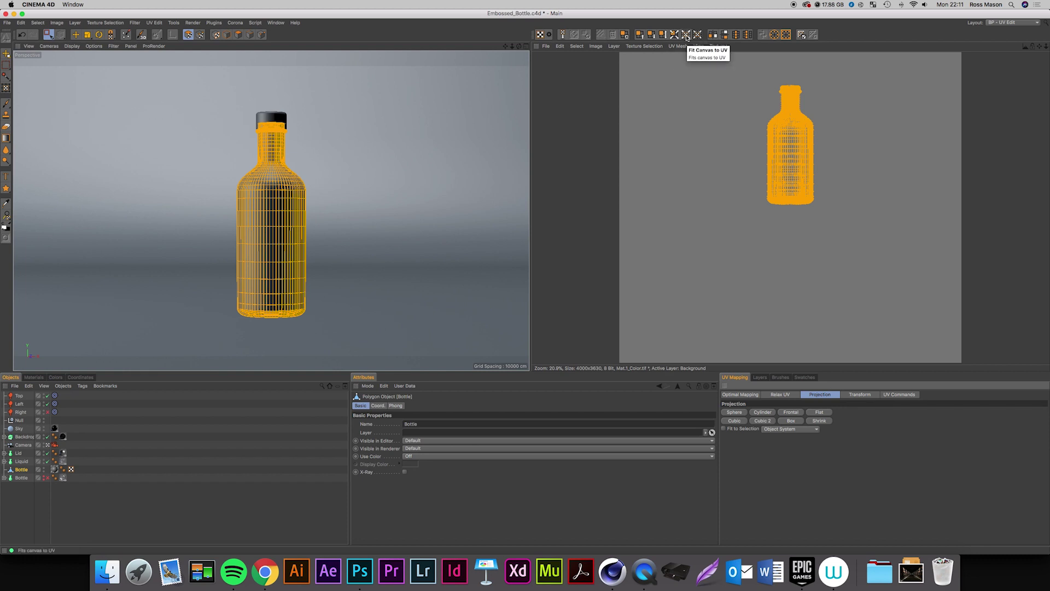
{"action": "left_click", "coordinate": [743, 396]}
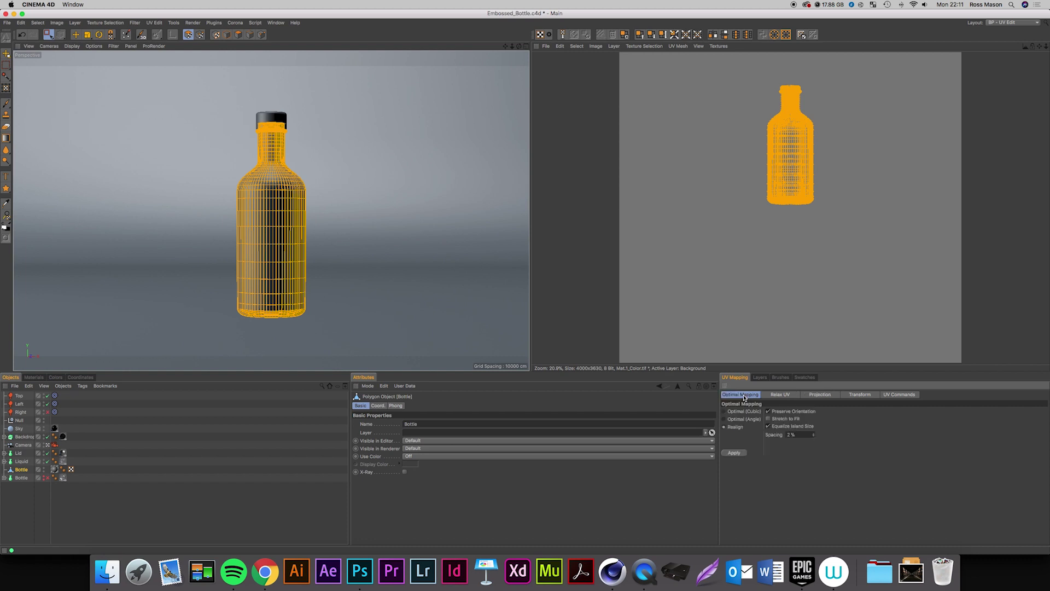
{"action": "left_click", "coordinate": [733, 452]}
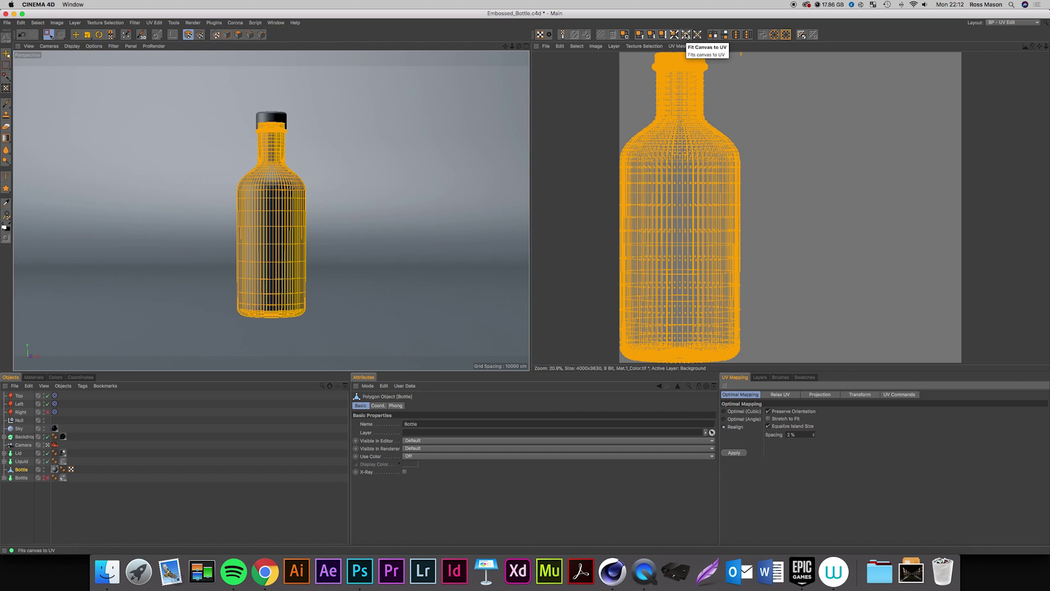
{"action": "left_click", "coordinate": [686, 35]}
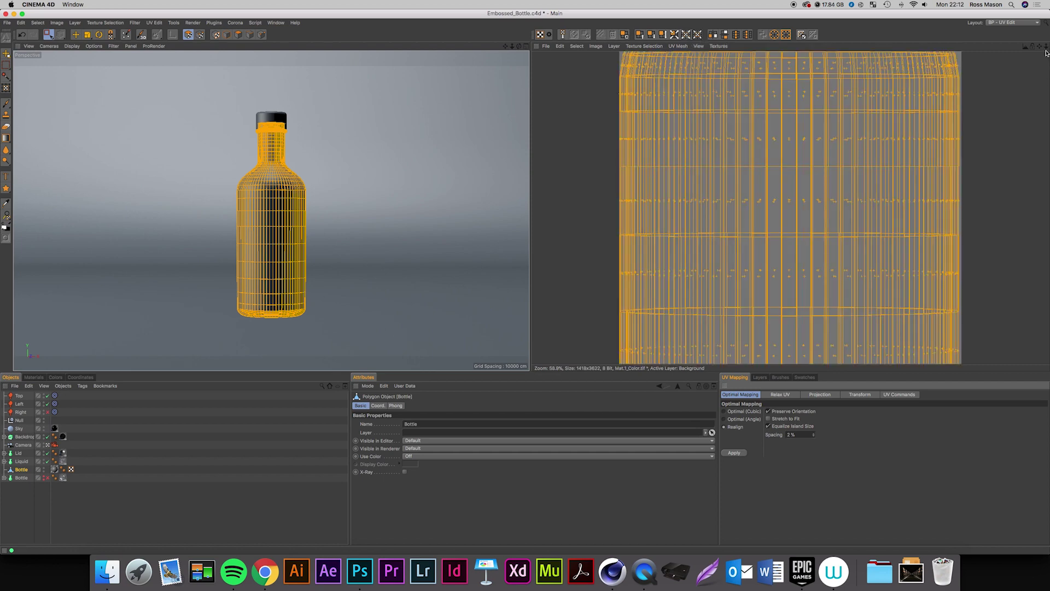
{"action": "scroll", "coordinate": [790, 208], "scroll_direction": "down", "scroll_amount": 3}
{"action": "scroll", "coordinate": [820, 202], "scroll_direction": "up", "scroll_amount": 2}
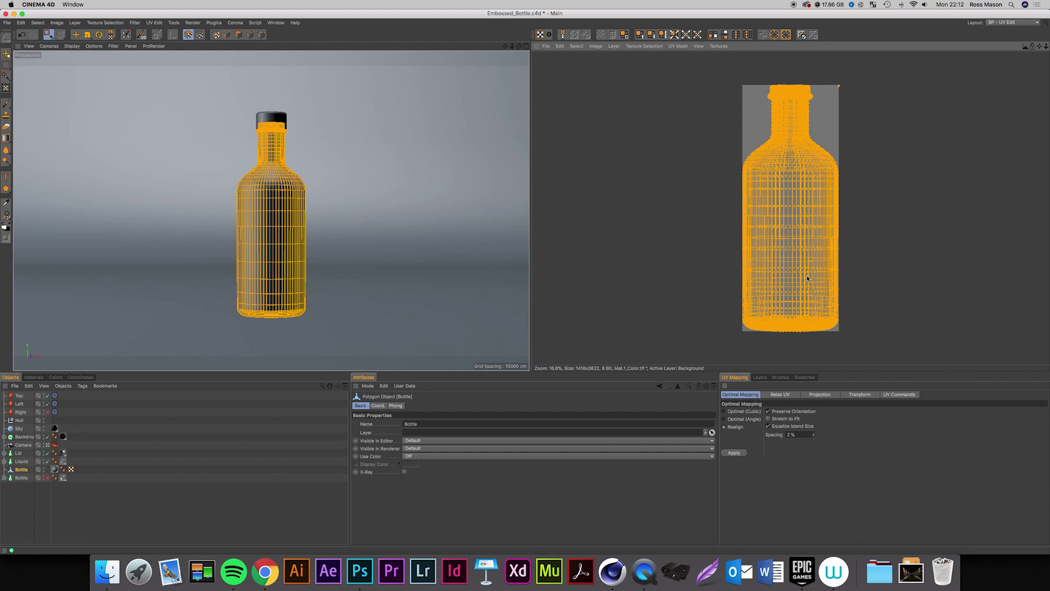
{"action": "left_click", "coordinate": [846, 348]}
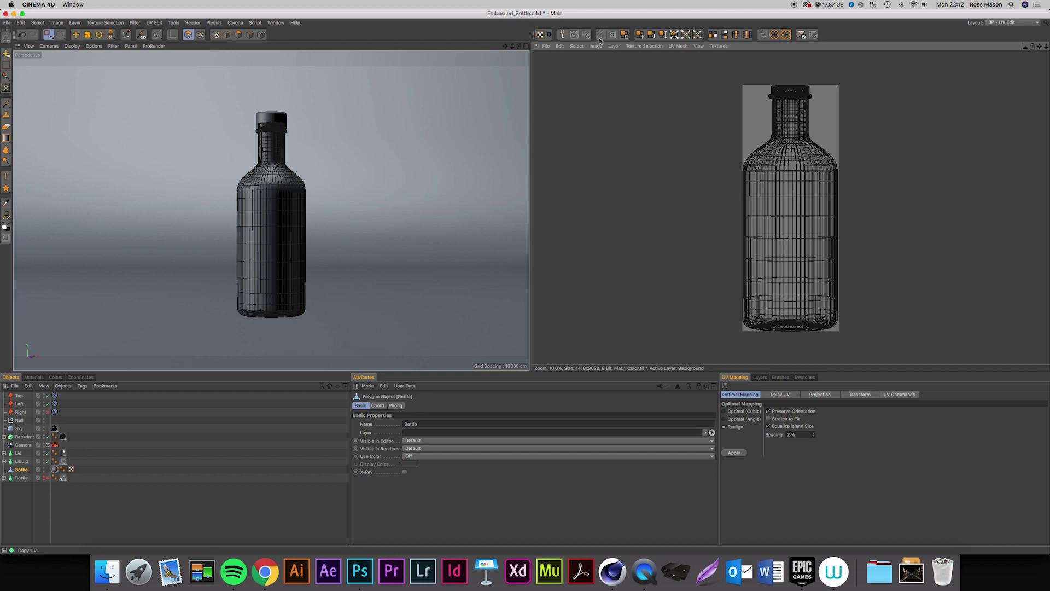
Add a UV Mesh Layer to the texture and save it as PSD Bottle_Label_01.psd.
{"action": "left_click", "coordinate": [614, 46]}
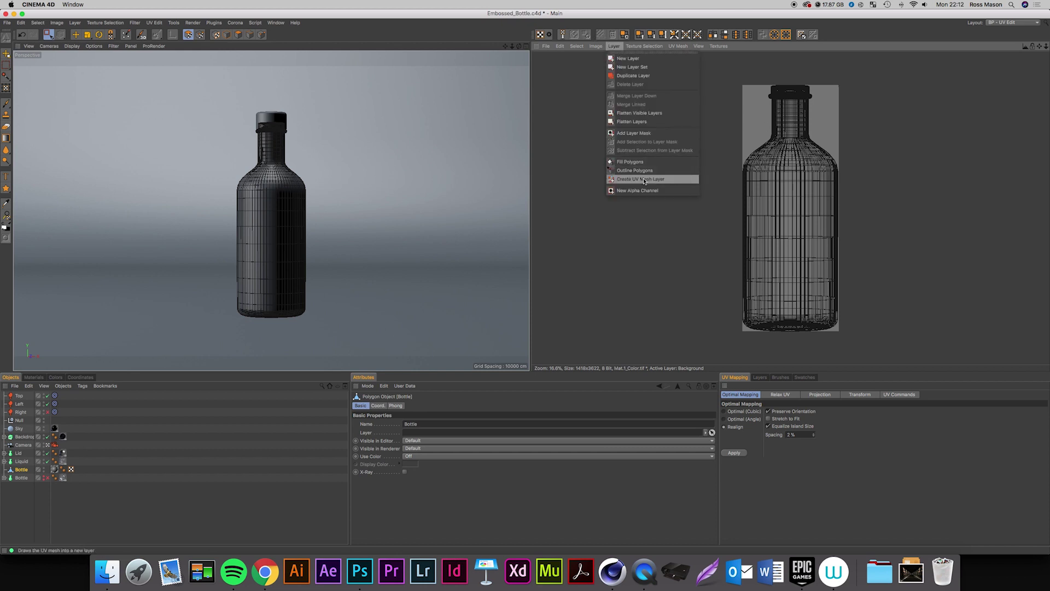
{"action": "left_click", "coordinate": [645, 180]}
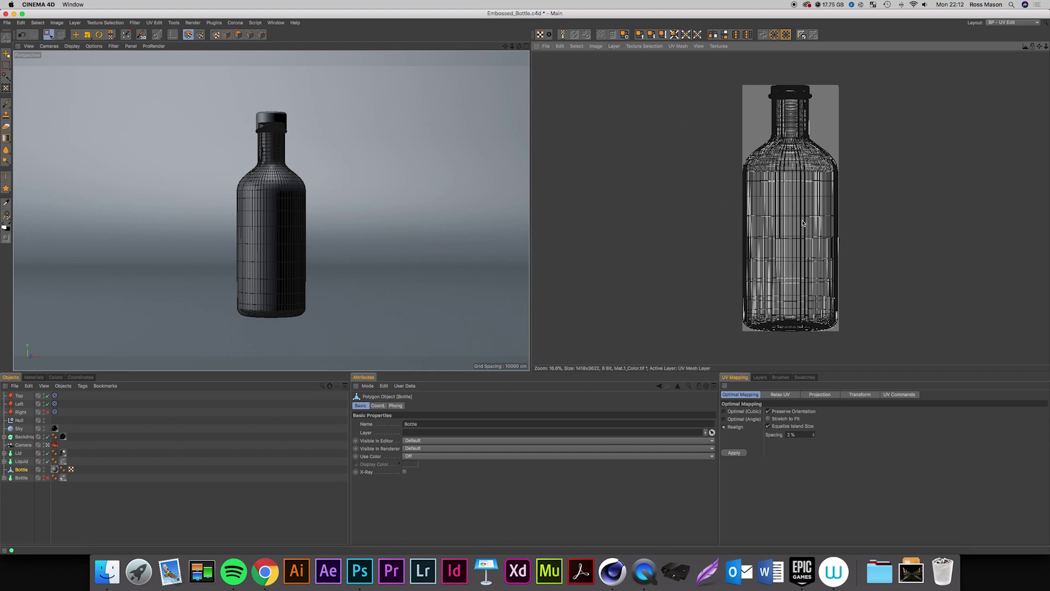
{"action": "left_click", "coordinate": [546, 46]}
{"action": "left_click", "coordinate": [557, 121]}
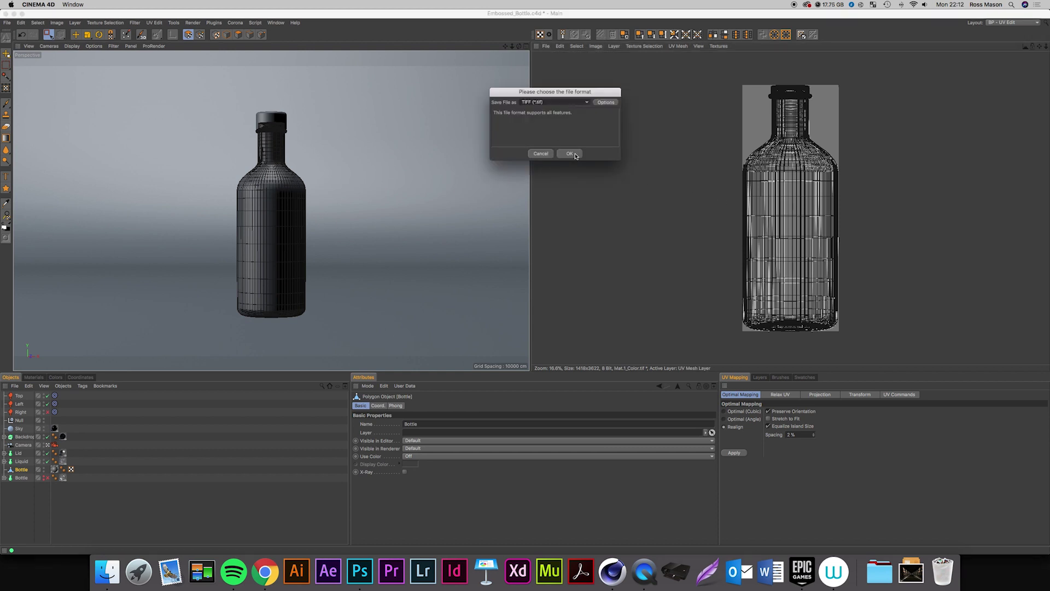
{"action": "left_click", "coordinate": [569, 103]}
{"action": "left_click", "coordinate": [563, 128]}
{"action": "left_click", "coordinate": [570, 155]}
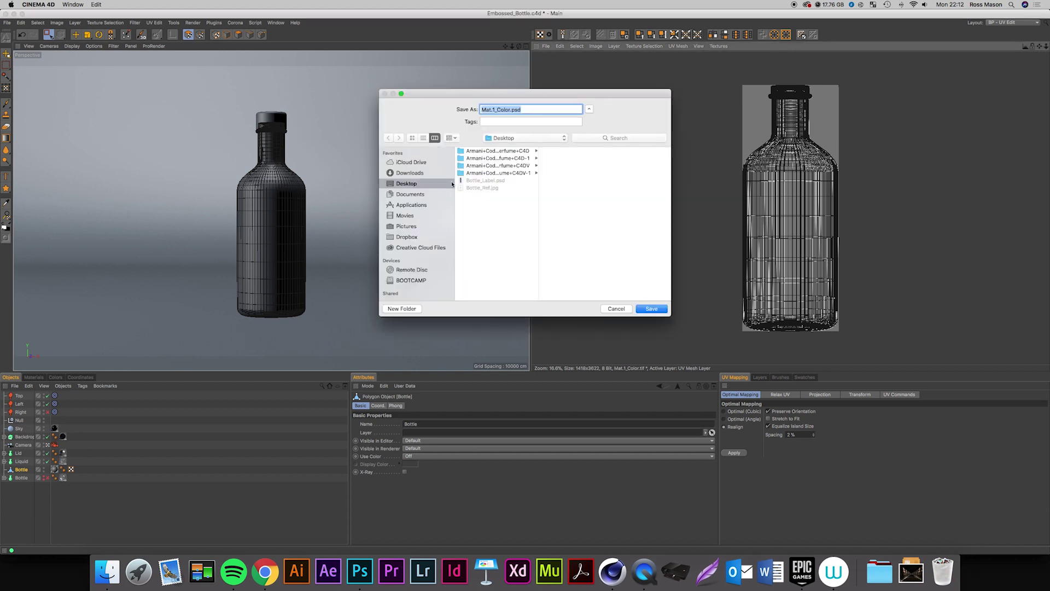
{"action": "left_click", "coordinate": [474, 180]}
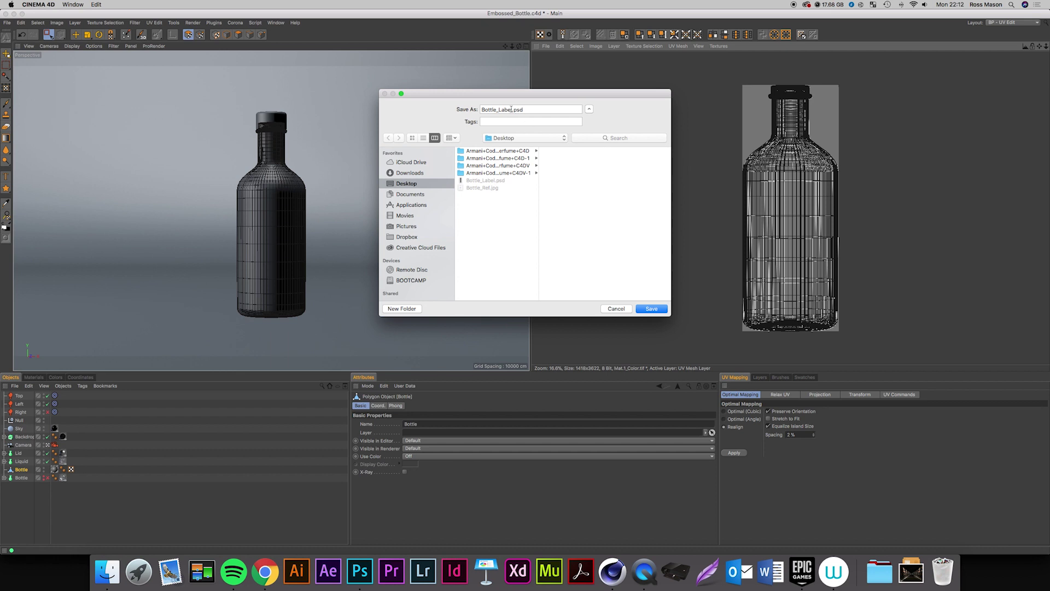
{"action": "type", "text": "_01"}
{"action": "key", "text": "Return"}
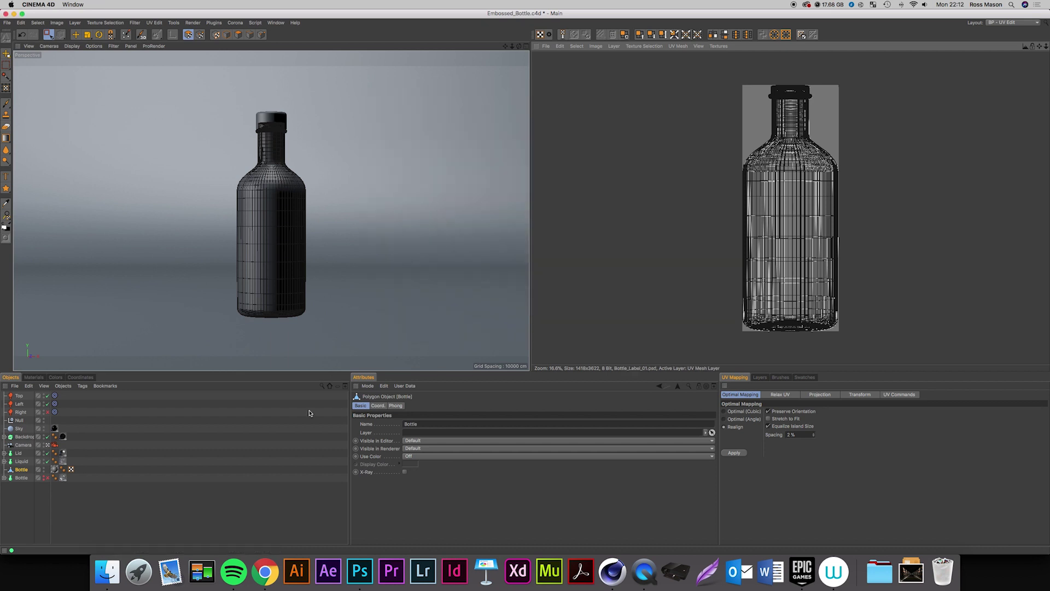
Open Bottle_Label_01.psd in Photoshop and hide its UV Mesh Layer.
{"action": "left_click", "coordinate": [107, 572]}
{"action": "double_click", "coordinate": [107, 71]}
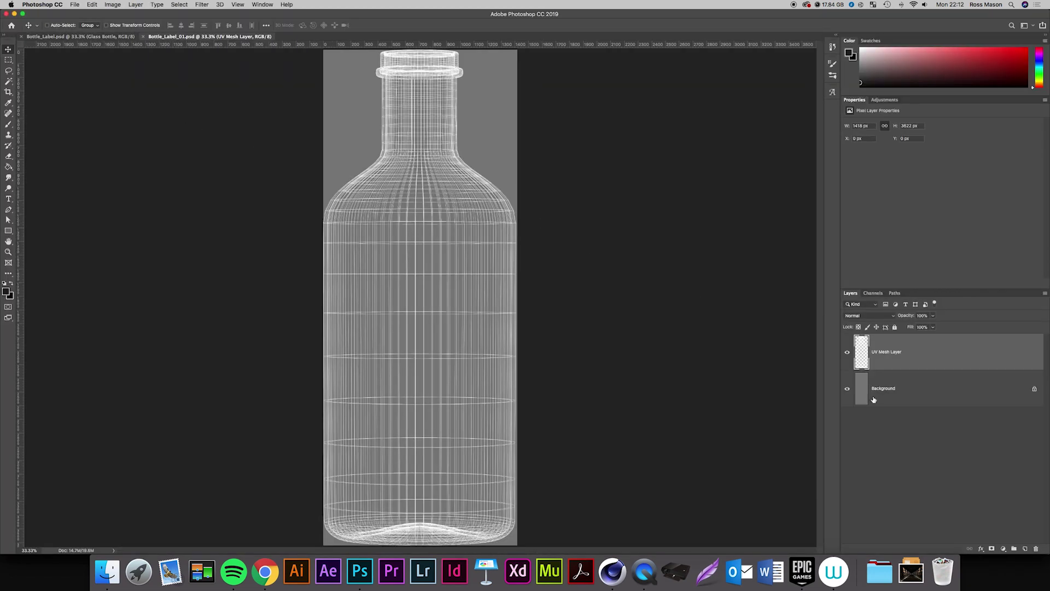
{"action": "left_click", "coordinate": [847, 351]}
{"action": "left_click", "coordinate": [935, 501]}
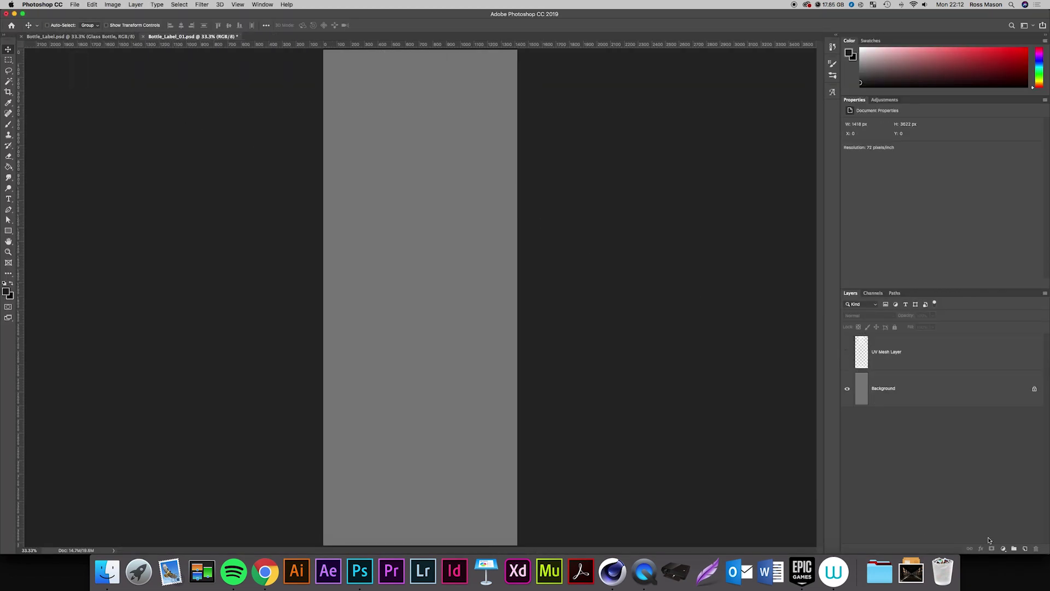
Add a black Solid Color fill layer and place it below the UV Mesh Layer.
{"action": "left_click", "coordinate": [1004, 548]}
{"action": "left_click", "coordinate": [1001, 392]}
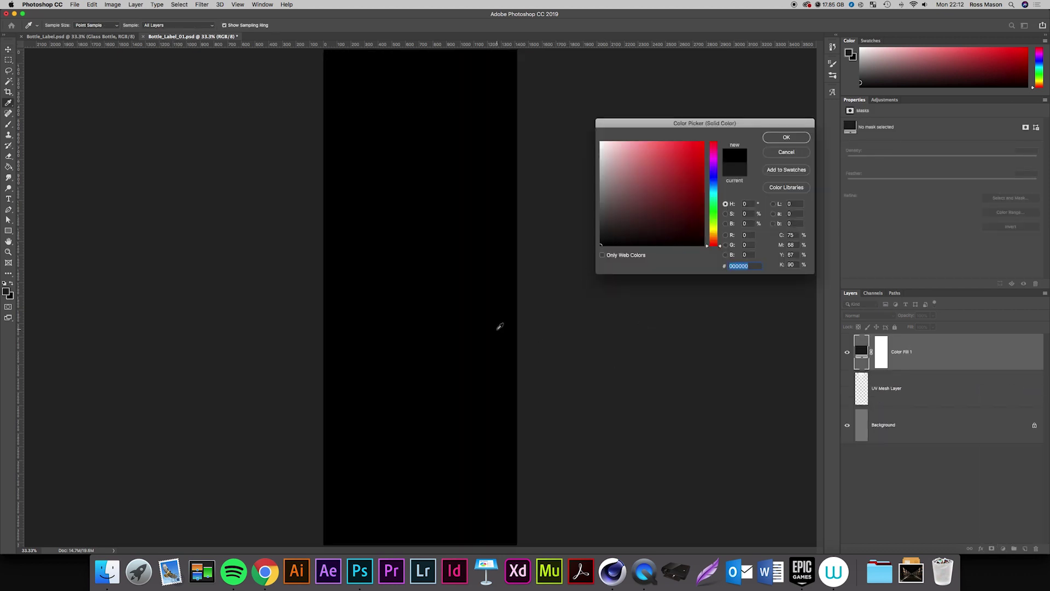
{"action": "key", "text": "Return"}
{"action": "left_click_drag", "start_coordinate": [925, 355], "coordinate": [943, 461]}
{"action": "left_click", "coordinate": [941, 459]}
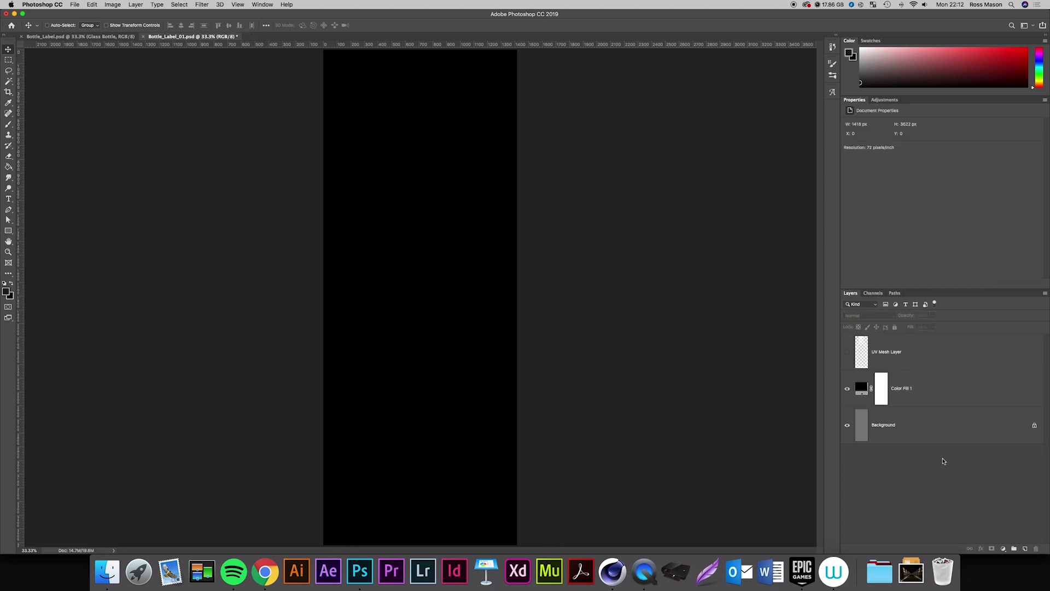
Type white EMBOSSED text mid-label and set it in Helvetica Bold.
{"action": "key", "text": "t"}
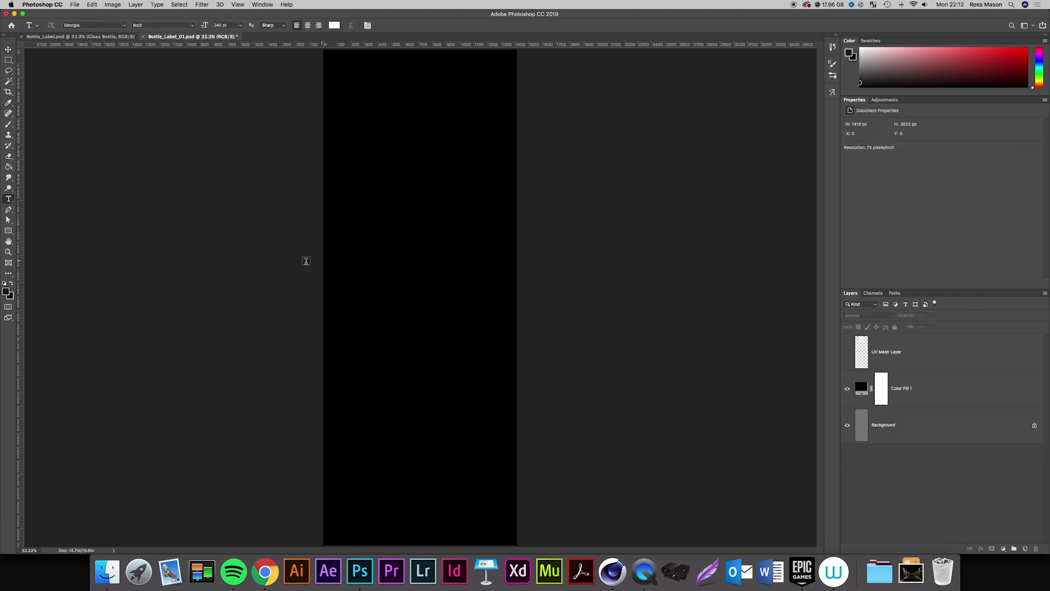
{"action": "left_click", "coordinate": [367, 261]}
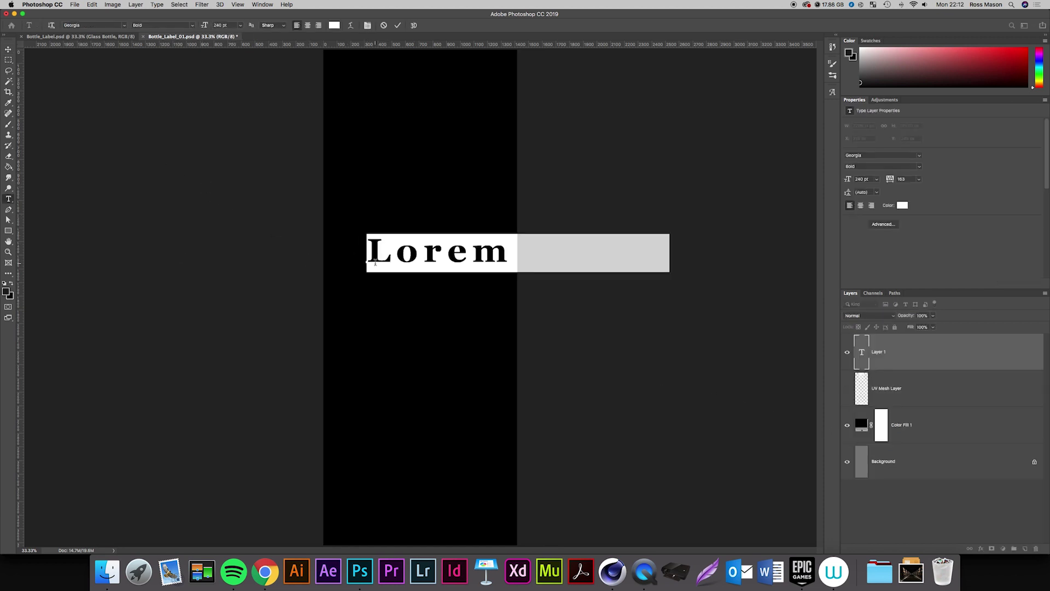
{"action": "type", "text": "EMBOSSED"}
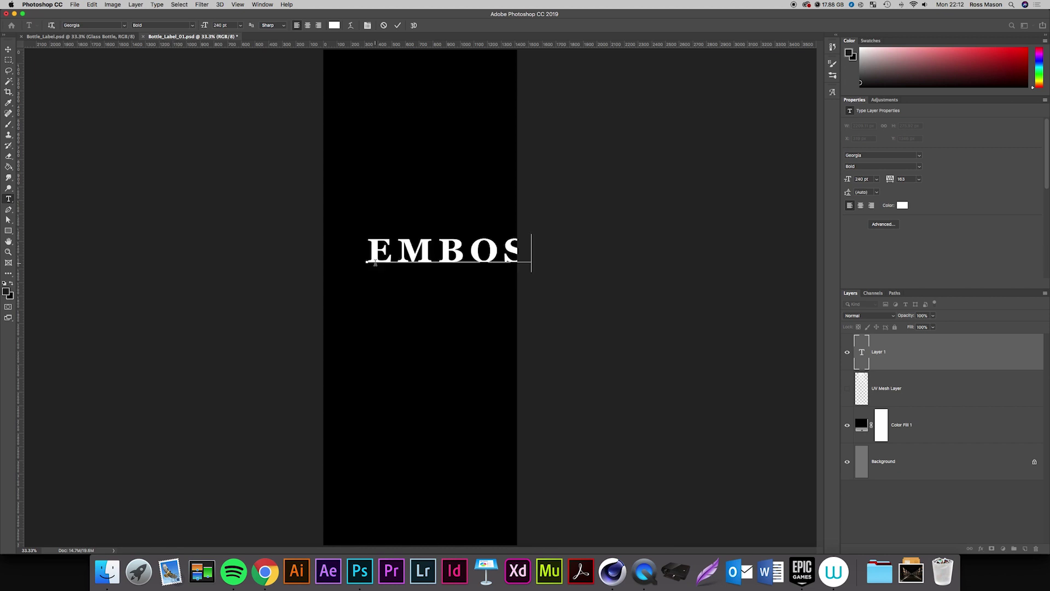
{"action": "key", "text": "super+a"}
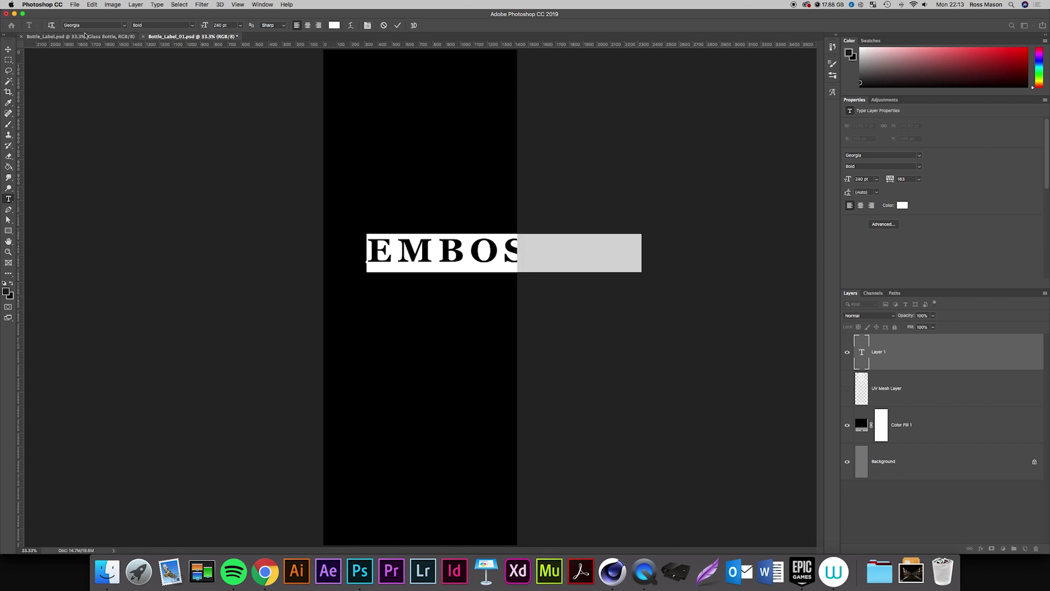
{"action": "left_click", "coordinate": [87, 26]}
{"action": "type", "text": "HEL"}
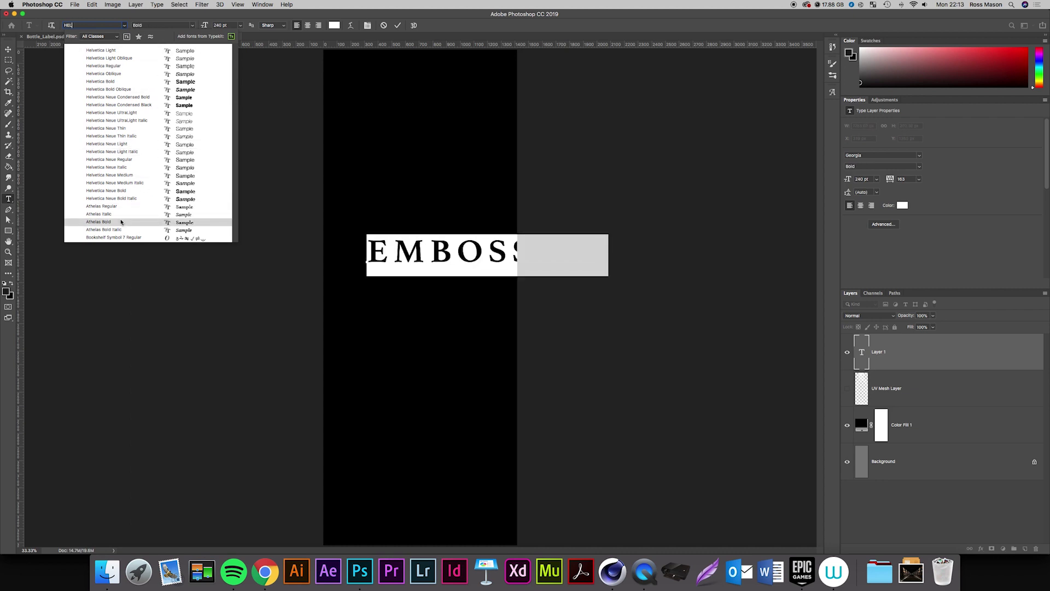
{"action": "left_click", "coordinate": [118, 82]}
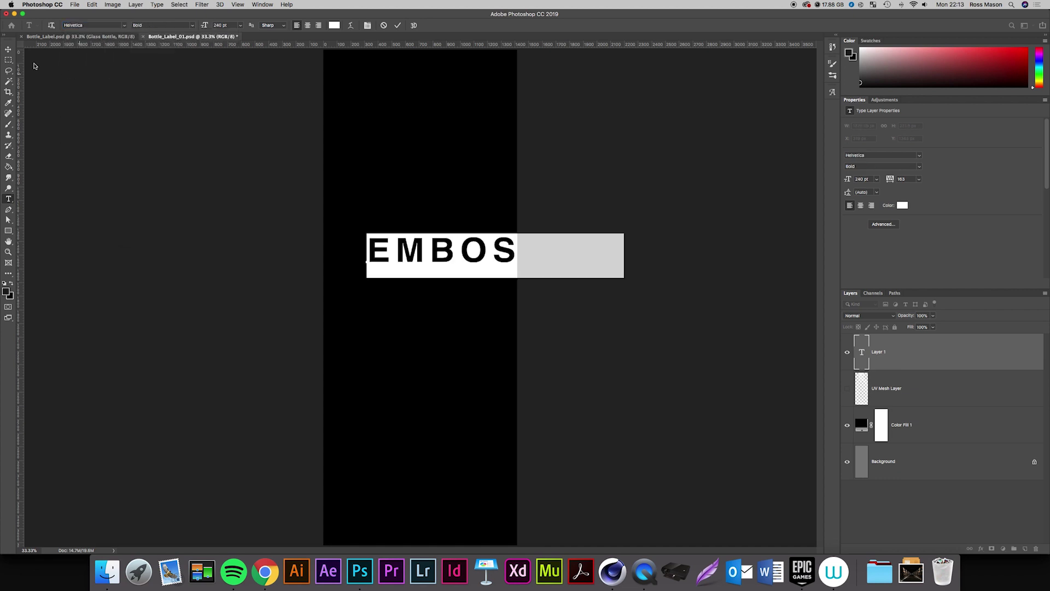
{"action": "left_click", "coordinate": [8, 49]}
Rotate the EMBOSSED text -90° so it runs vertically.
{"action": "key", "text": "super+t"}
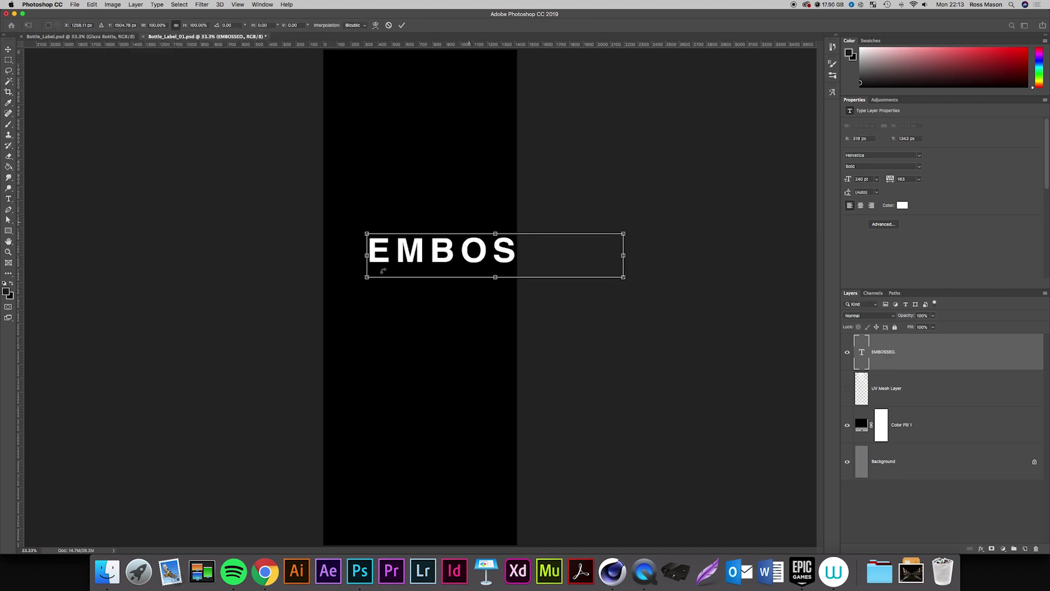
{"action": "left_click_drag", "start_coordinate": [394, 281], "coordinate": [360, 439]}
{"action": "key", "text": "Return"}
Enlarge the vertical text to about 373 pt along the label's left side.
{"action": "key", "text": "super+t"}
{"action": "left_click_drag", "start_coordinate": [389, 249], "coordinate": [462, 112]}
{"action": "key", "text": "Return"}
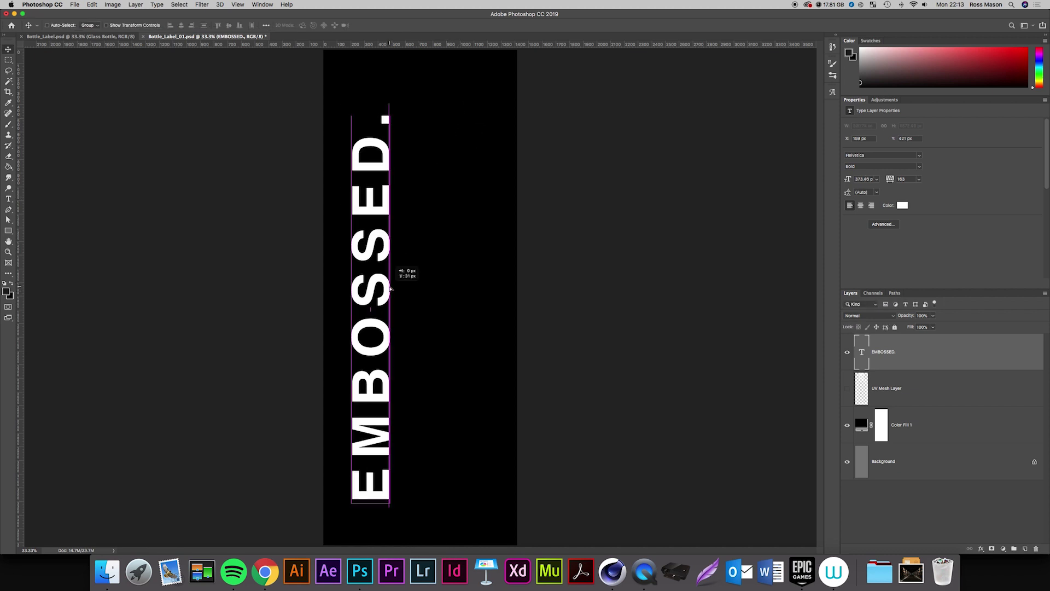
{"action": "key", "text": "super+minus"}
{"action": "key", "text": "super+plus"}
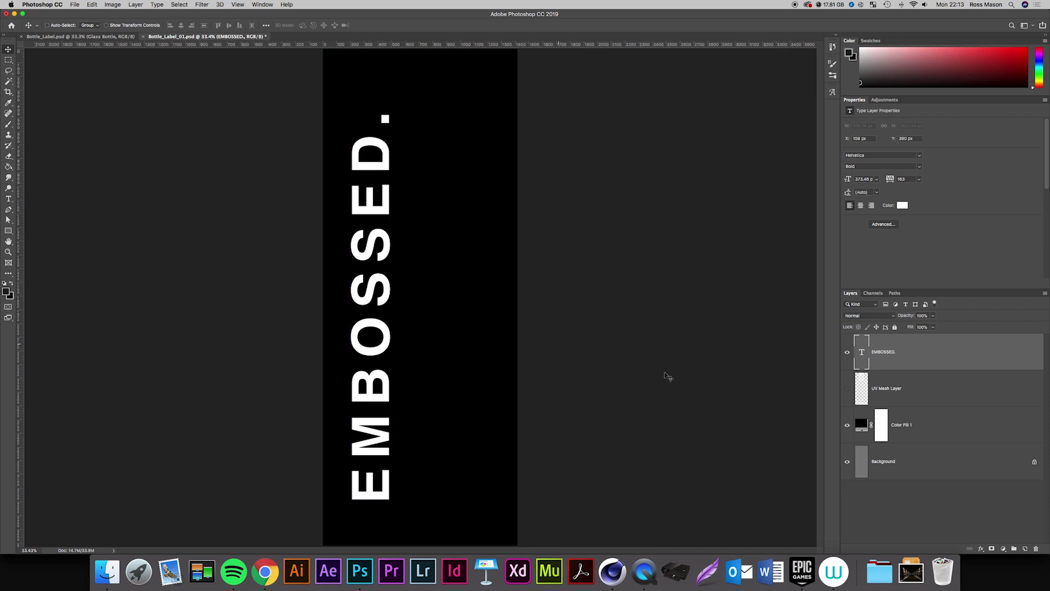
Show the UV Mesh Layer and scale the vertical text down to about 73%.
{"action": "left_click", "coordinate": [847, 388]}
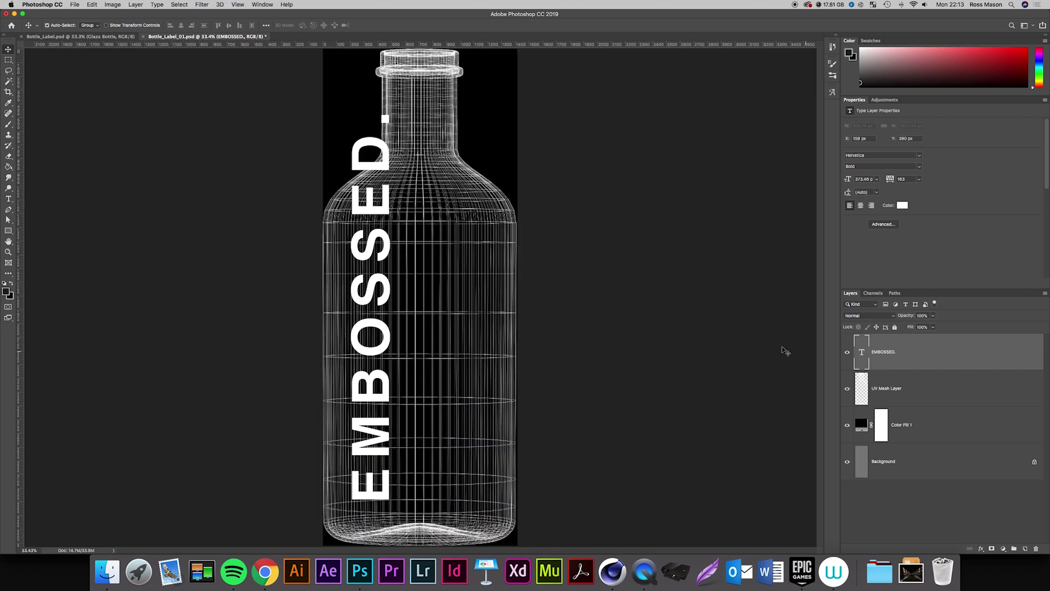
{"action": "key", "text": "super+t"}
{"action": "left_click_drag", "start_coordinate": [414, 105], "coordinate": [395, 210]}
{"action": "key", "text": "Return"}
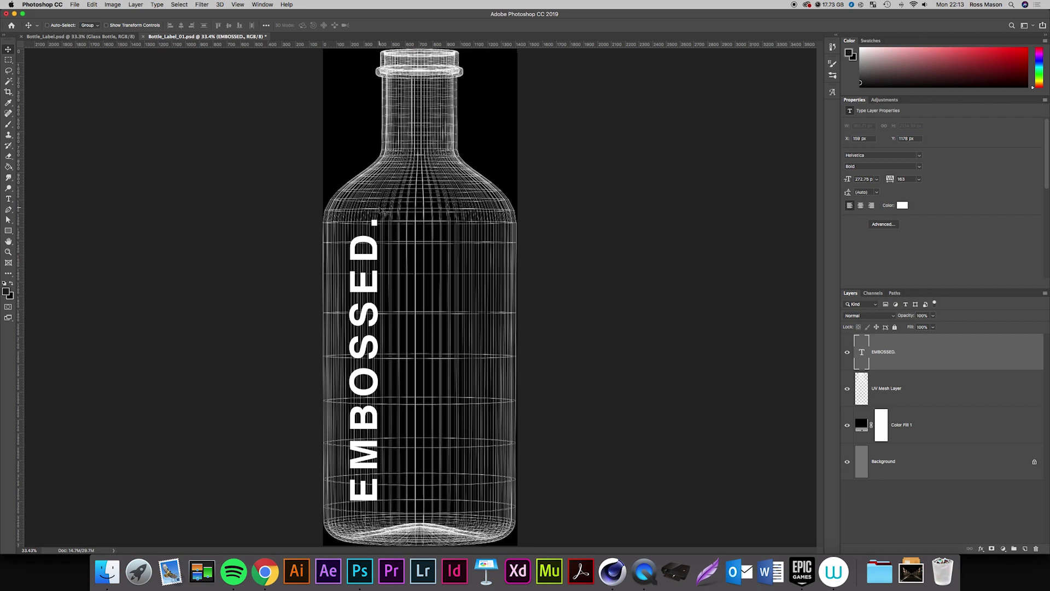
Nudge the text left and down onto the bottle body, hide the UV mesh, and save.
{"action": "mouse_move", "coordinate": [377, 256]}
{"action": "left_mouse_down"}
{"action": "mouse_move", "coordinate": [392, 243]}
{"action": "mouse_move", "coordinate": [367, 264]}
{"action": "left_mouse_up"}
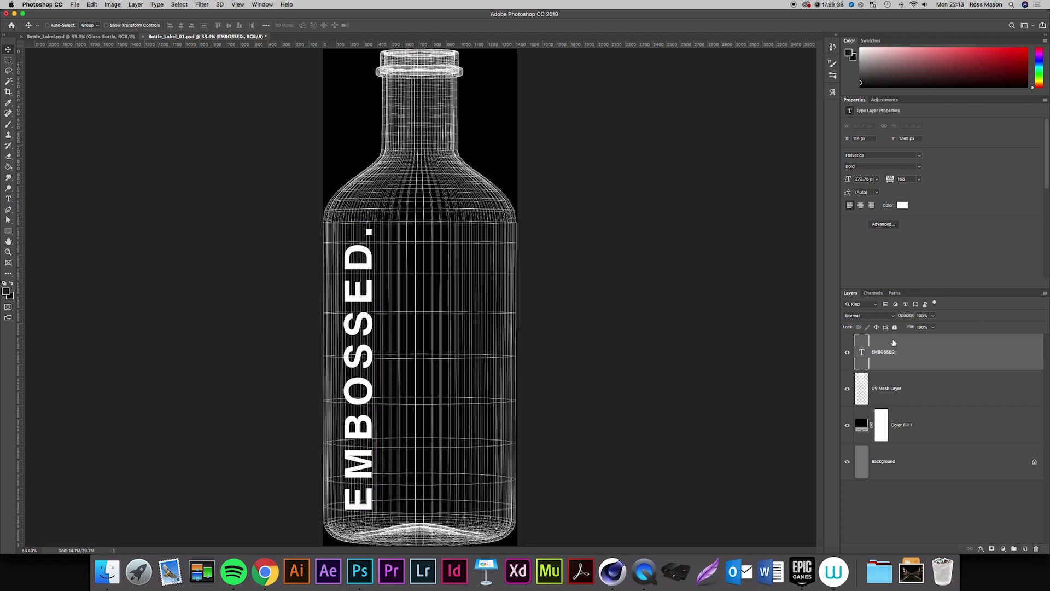
{"action": "left_click", "coordinate": [848, 388]}
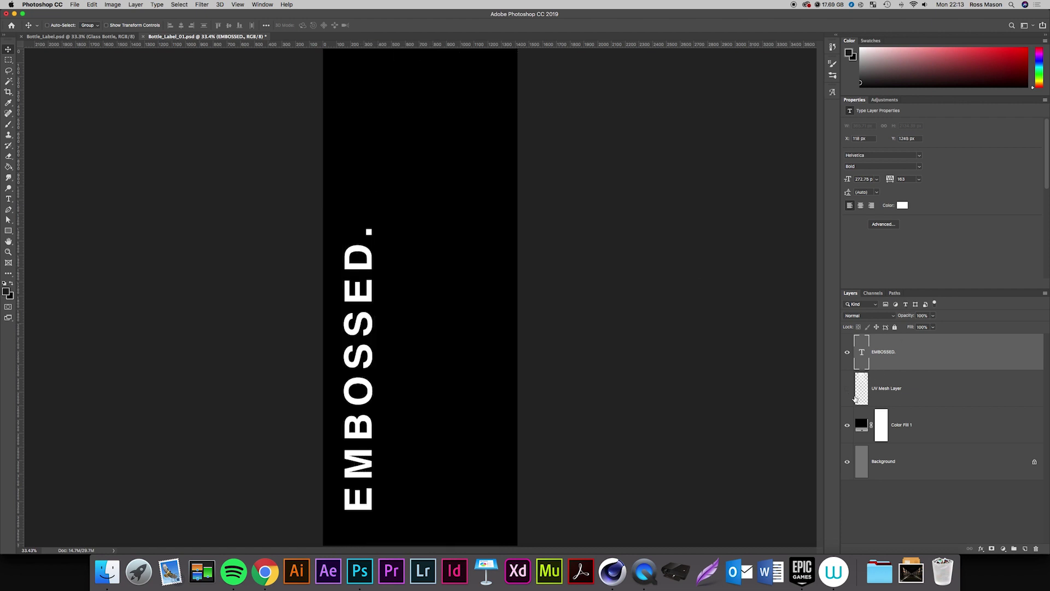
{"action": "key", "text": "super+s"}
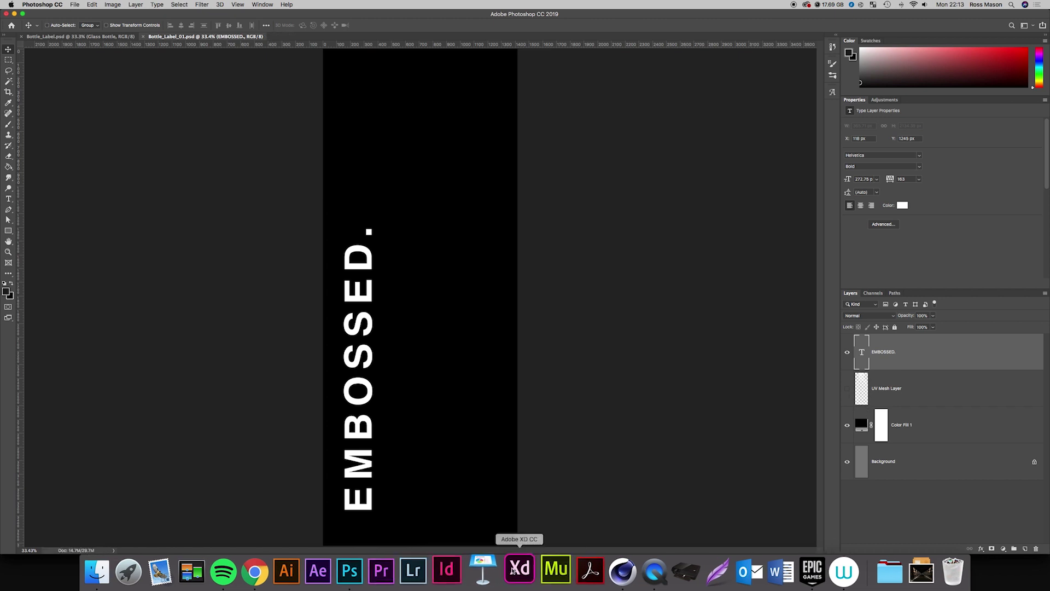
Revert the Bottle_Label_01.psd texture to its saved version so the vertical EMBOSSED. text appears.
{"action": "left_click", "coordinate": [613, 570]}
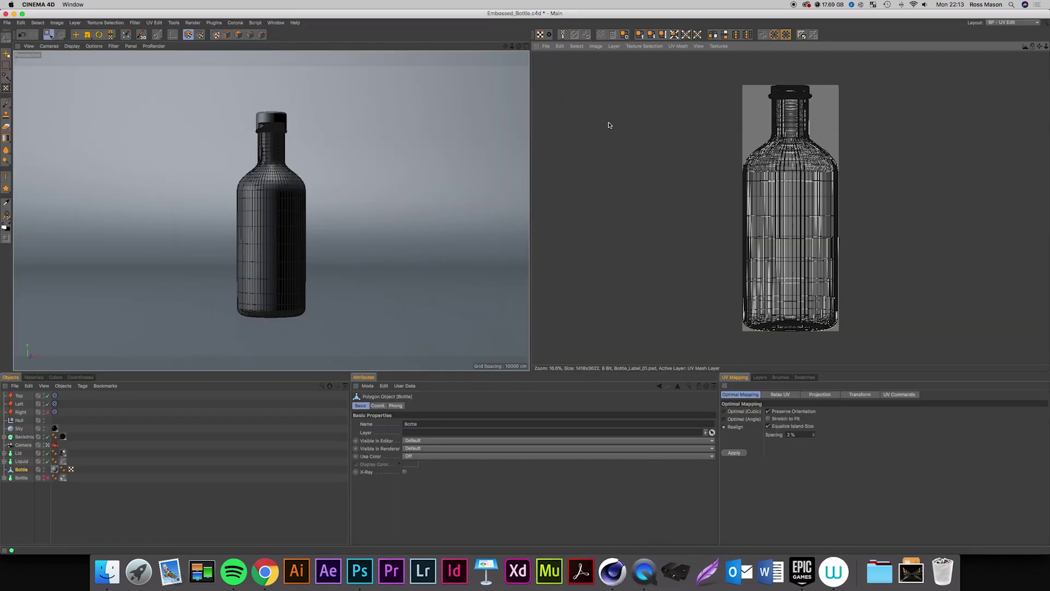
{"action": "left_click", "coordinate": [546, 45]}
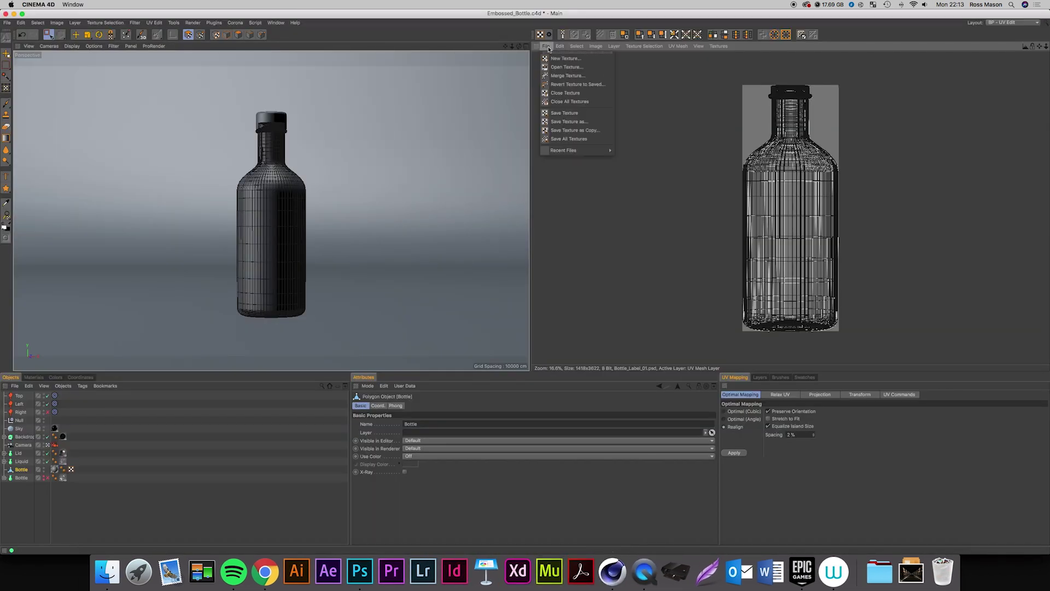
{"action": "left_click", "coordinate": [567, 85]}
{"action": "left_click", "coordinate": [586, 186]}
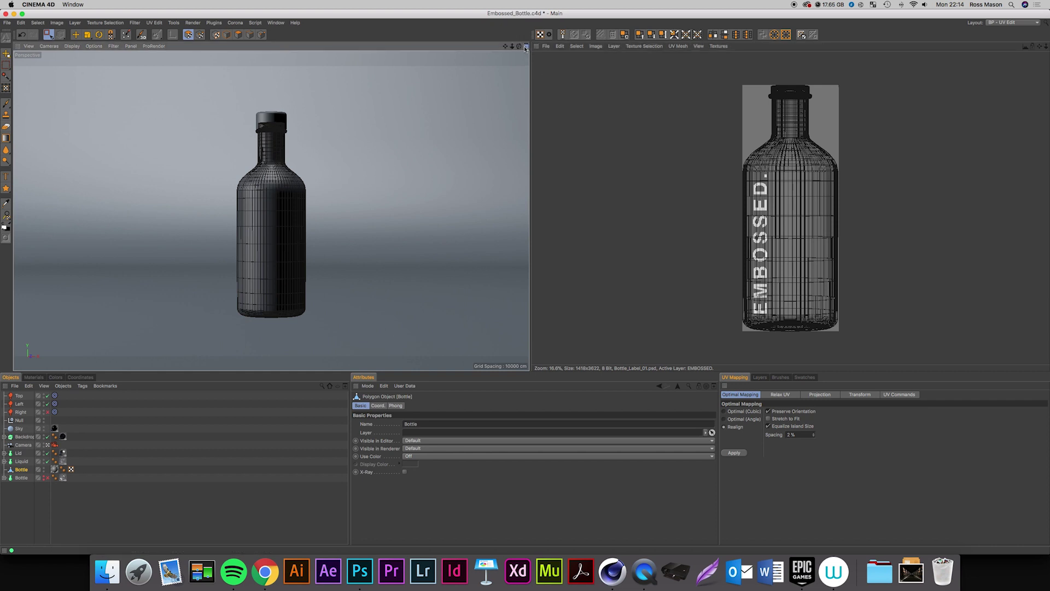
Return the viewport from the four-view arrangement to the single perspective view.
{"action": "key", "text": "F5"}
{"action": "left_click", "coordinate": [267, 47]}
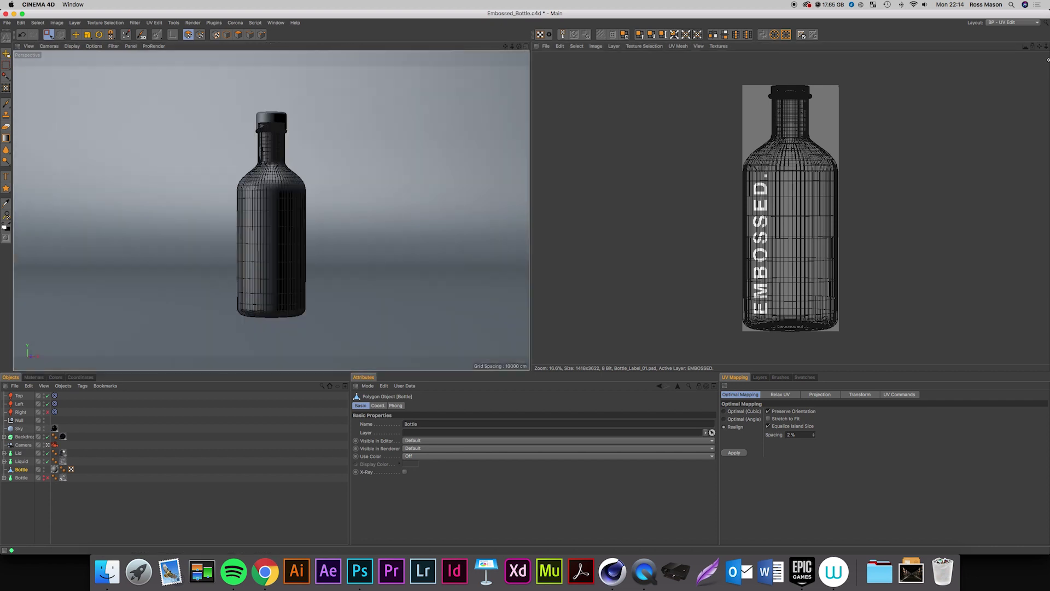
{"action": "left_click", "coordinate": [1002, 24]}
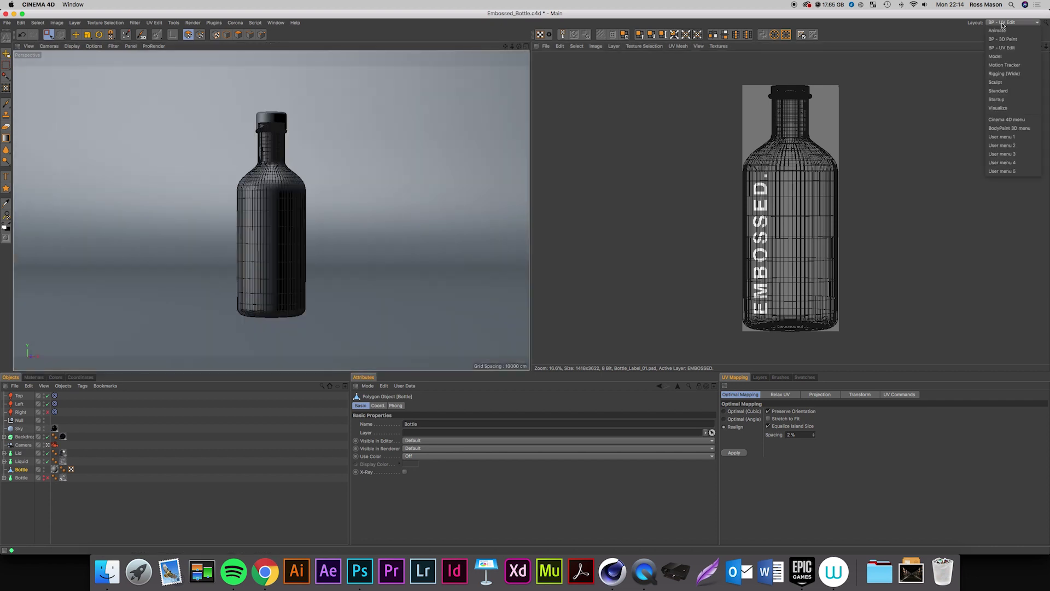
Switch to the Standard layout, apply Mat.1 to the bottle, and convert the scene for Corona.
{"action": "left_click", "coordinate": [998, 91]}
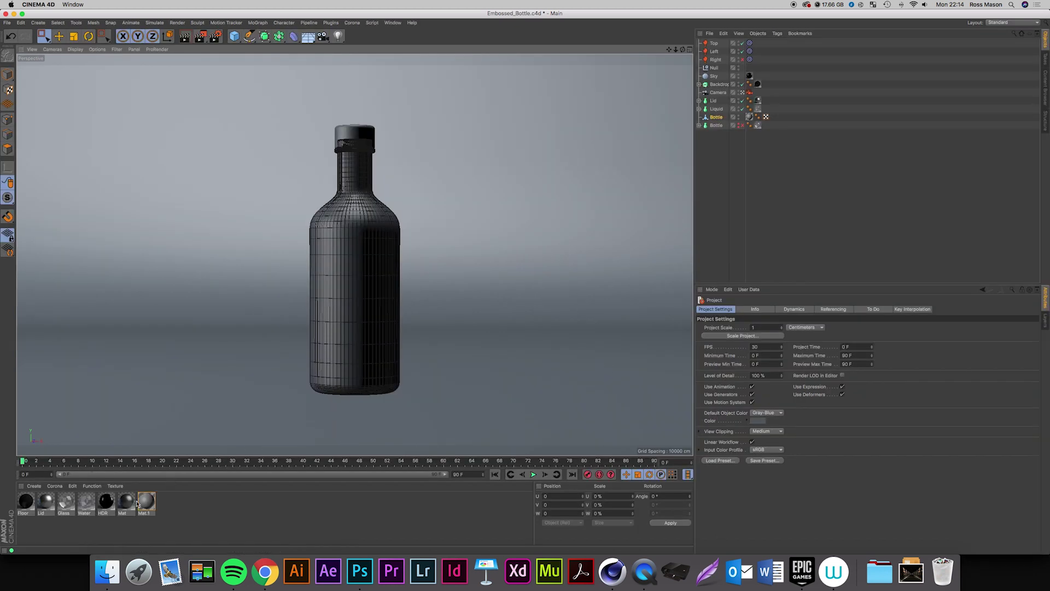
{"action": "left_click_drag", "start_coordinate": [148, 501], "coordinate": [338, 81]}
{"action": "left_click", "coordinate": [353, 22]}
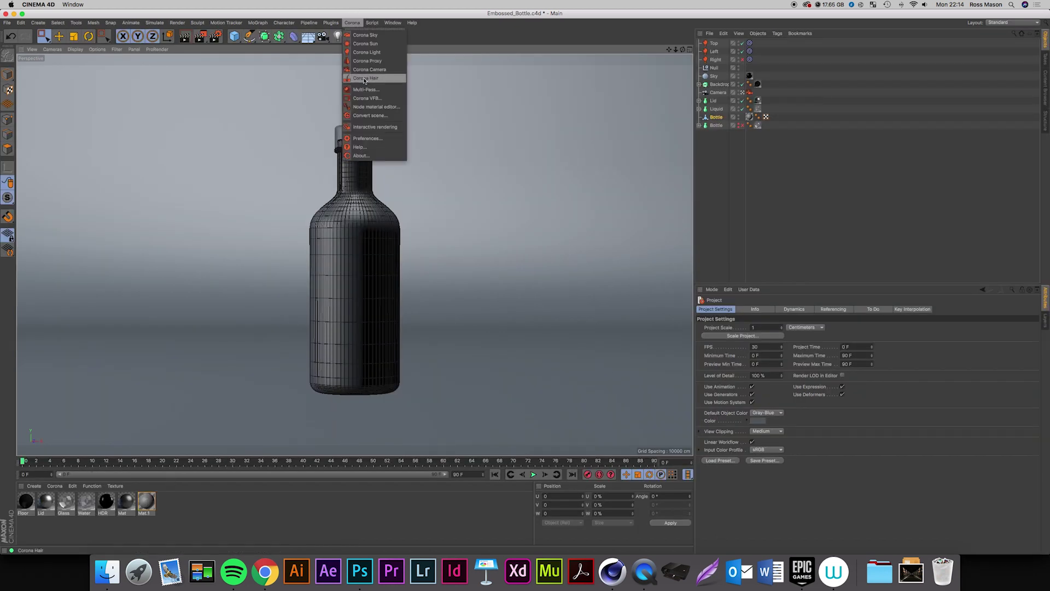
{"action": "left_click", "coordinate": [381, 116]}
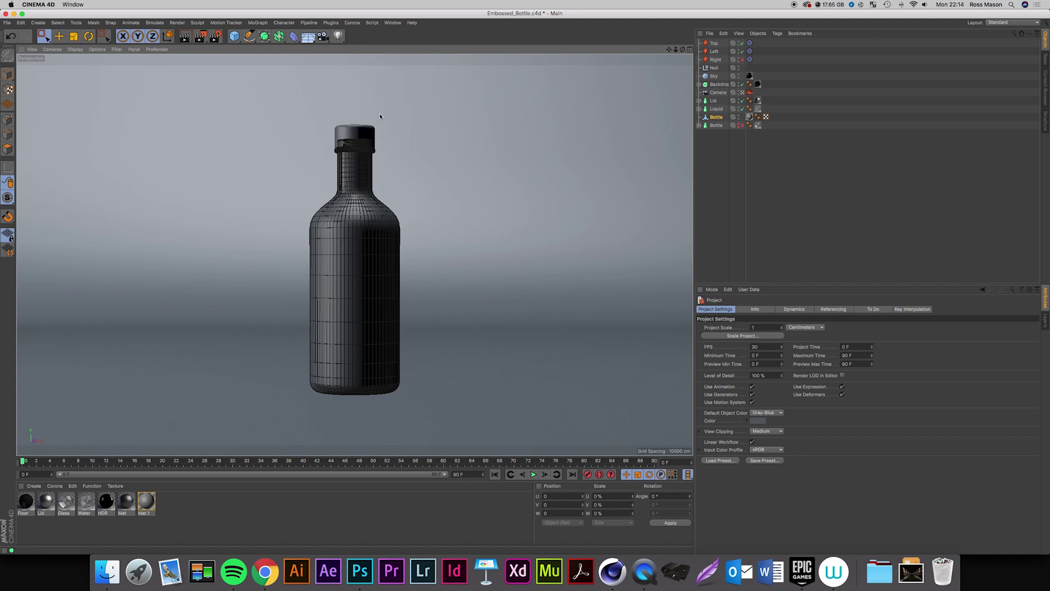
{"action": "left_click", "coordinate": [564, 300]}
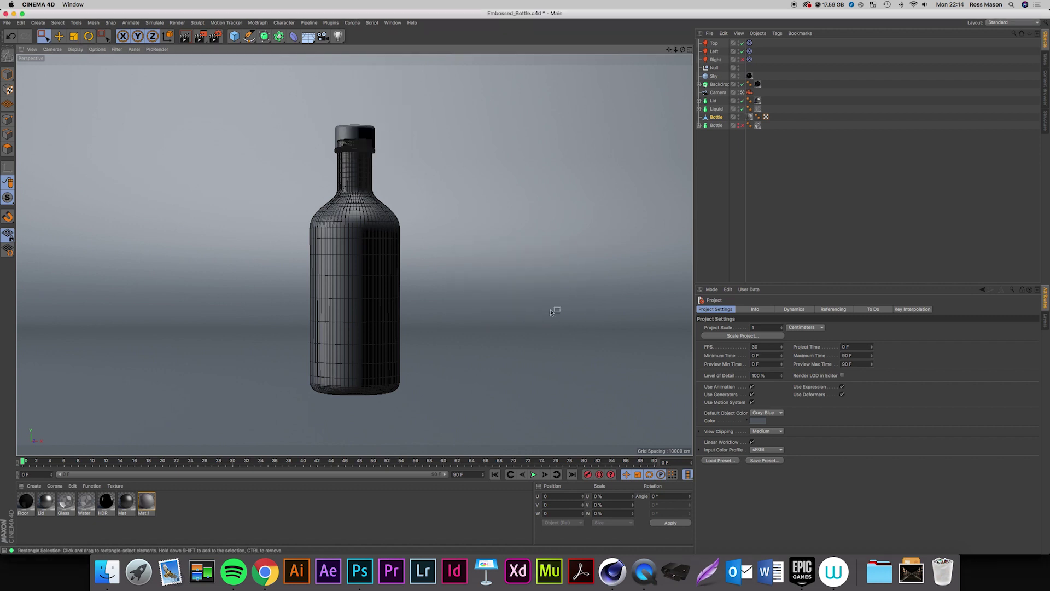
Open Mat.1 in the Material Editor and show its Diffuse settings.
{"action": "left_click", "coordinate": [145, 502]}
{"action": "double_click", "coordinate": [145, 502]}
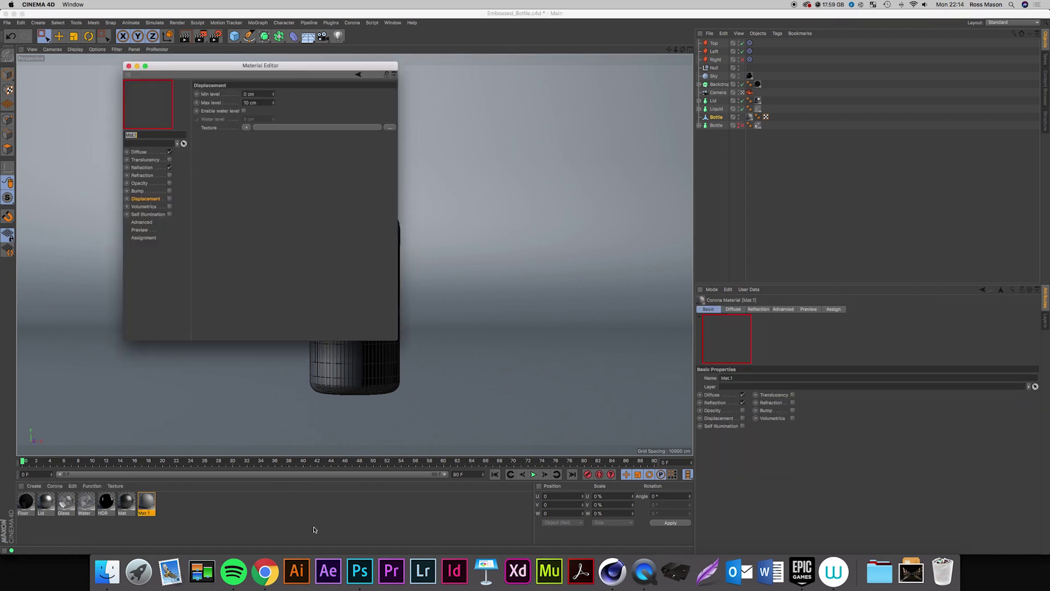
{"action": "left_click", "coordinate": [360, 571]}
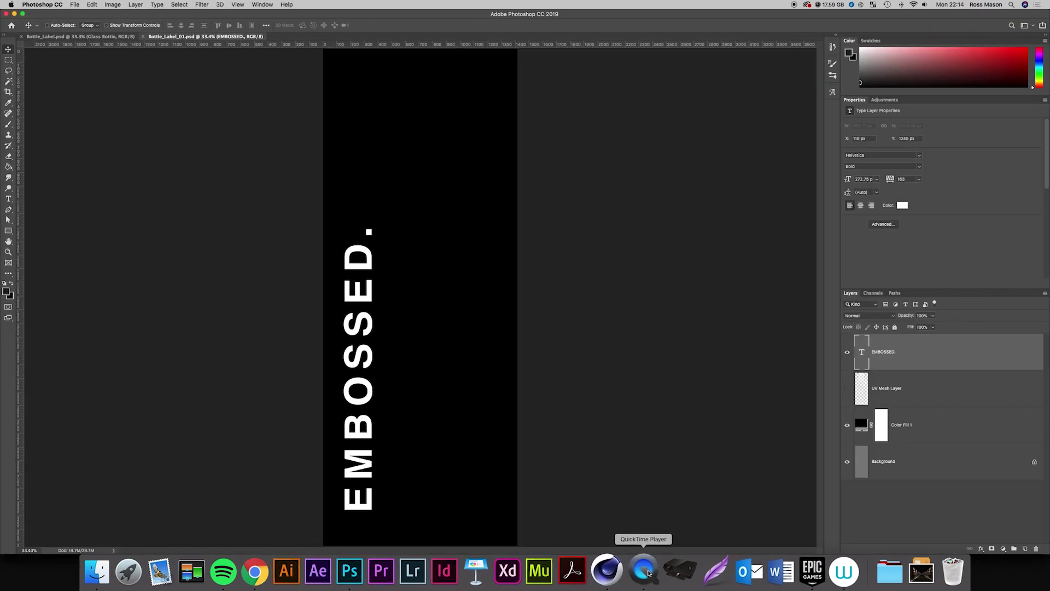
{"action": "left_click", "coordinate": [623, 570]}
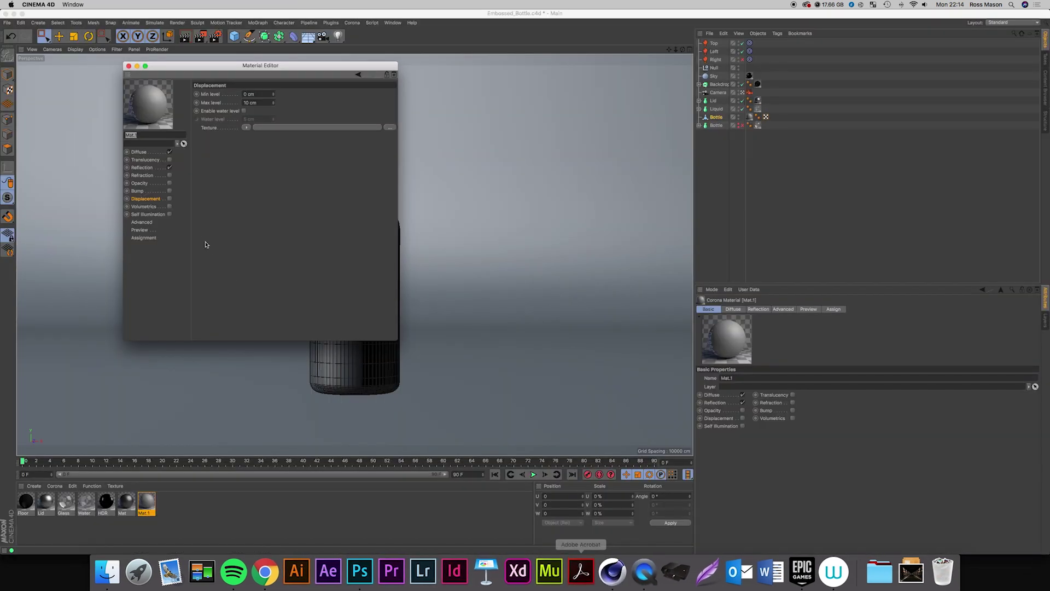
{"action": "left_click", "coordinate": [140, 153]}
{"action": "left_click", "coordinate": [129, 65]}
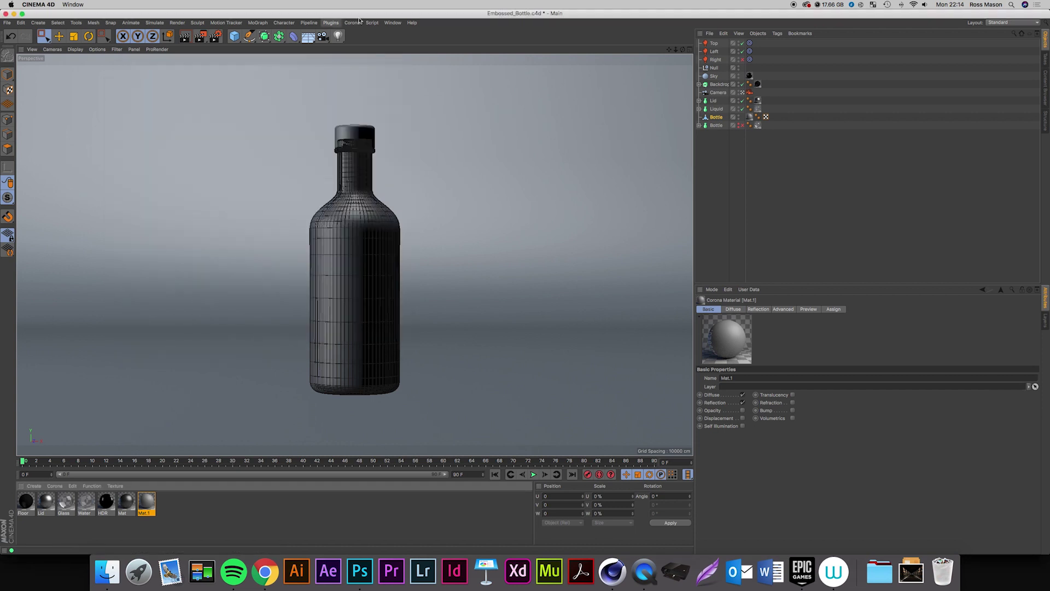
{"action": "left_click", "coordinate": [352, 22]}
{"action": "left_click", "coordinate": [383, 131]}
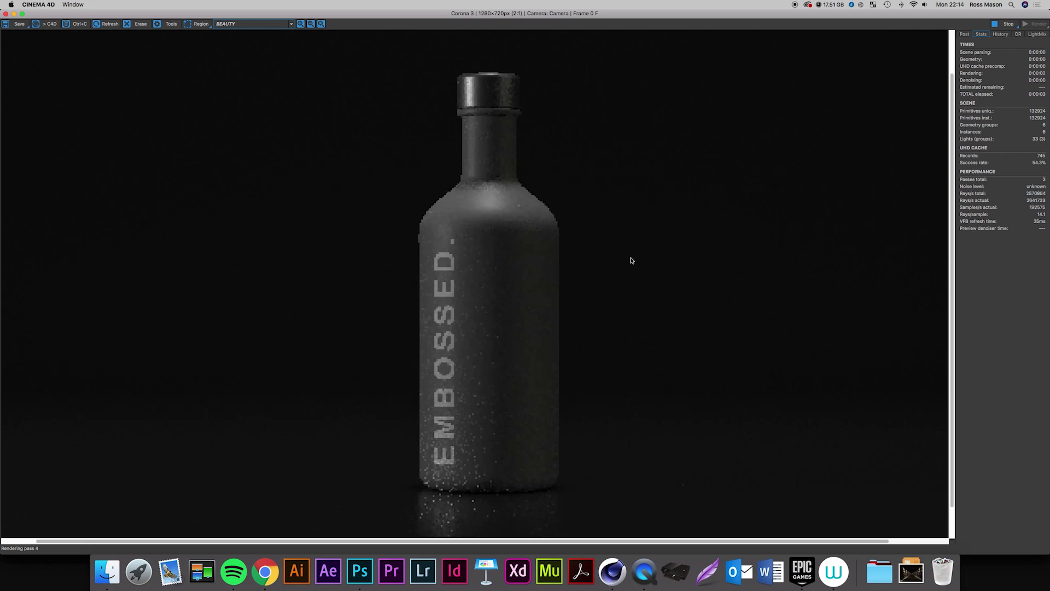
{"action": "left_click", "coordinate": [995, 24]}
Close the render window, enable Mat.1's Displacement channel, and browse its texture bitmaps.
{"action": "left_click", "coordinate": [6, 13]}
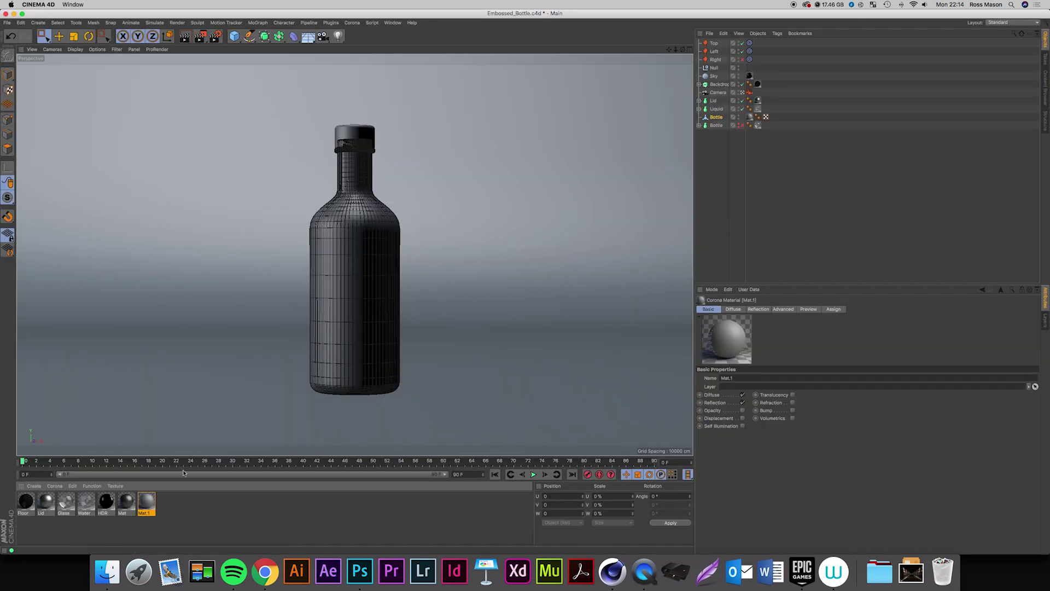
{"action": "double_click", "coordinate": [146, 502]}
{"action": "left_click", "coordinate": [156, 190]}
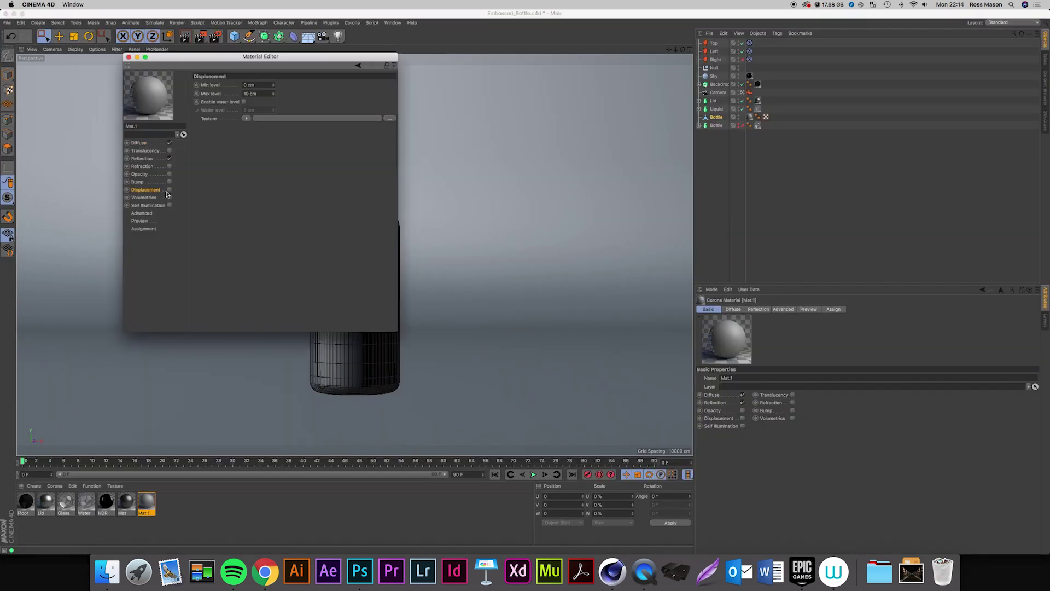
{"action": "left_click", "coordinate": [169, 190]}
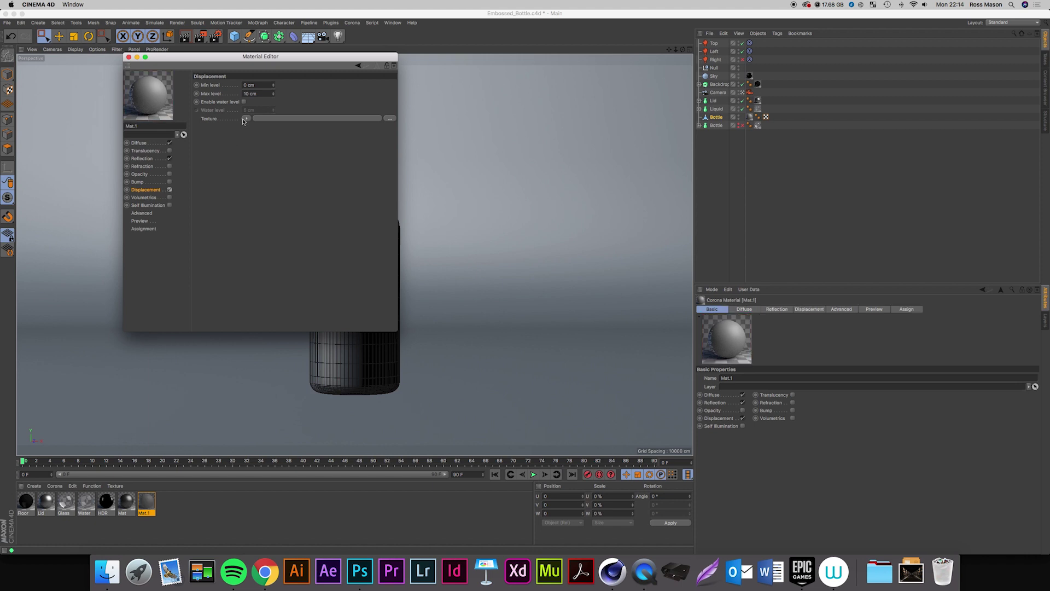
{"action": "left_click", "coordinate": [246, 118]}
{"action": "mouse_move", "coordinate": [268, 193]}
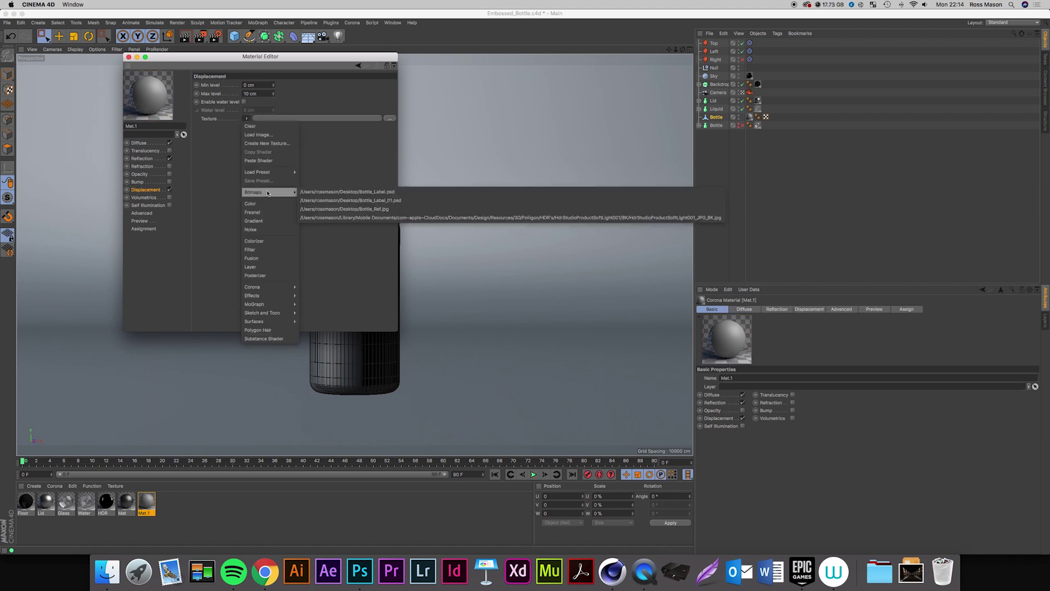
Load Bottle_Label_01.psd as the displacement texture, pick its layer set, and edit it in Photoshop.
{"action": "left_click", "coordinate": [388, 201]}
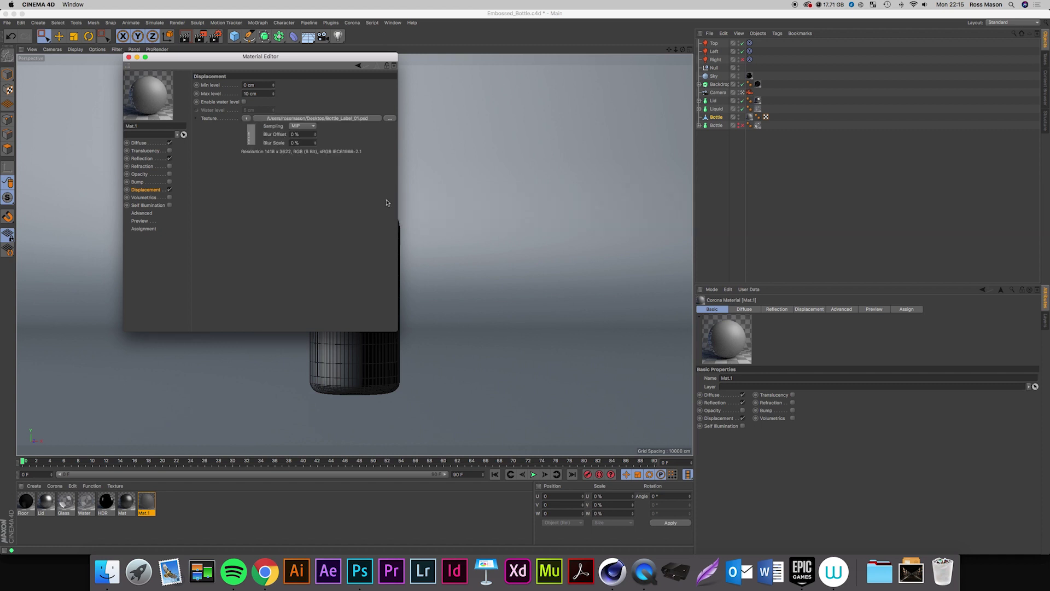
{"action": "left_click", "coordinate": [251, 140]}
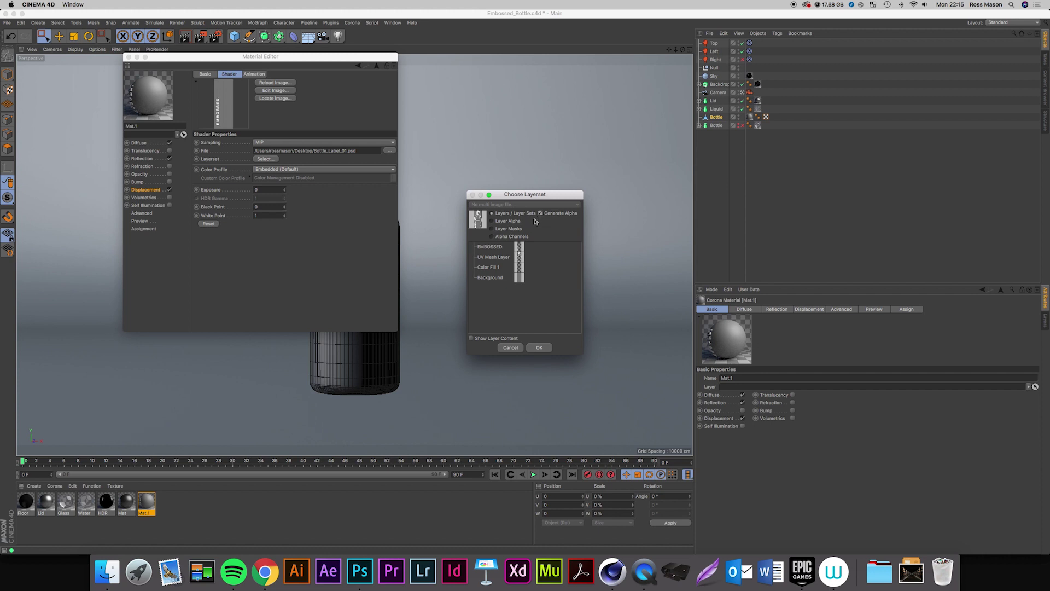
{"action": "left_click", "coordinate": [538, 348]}
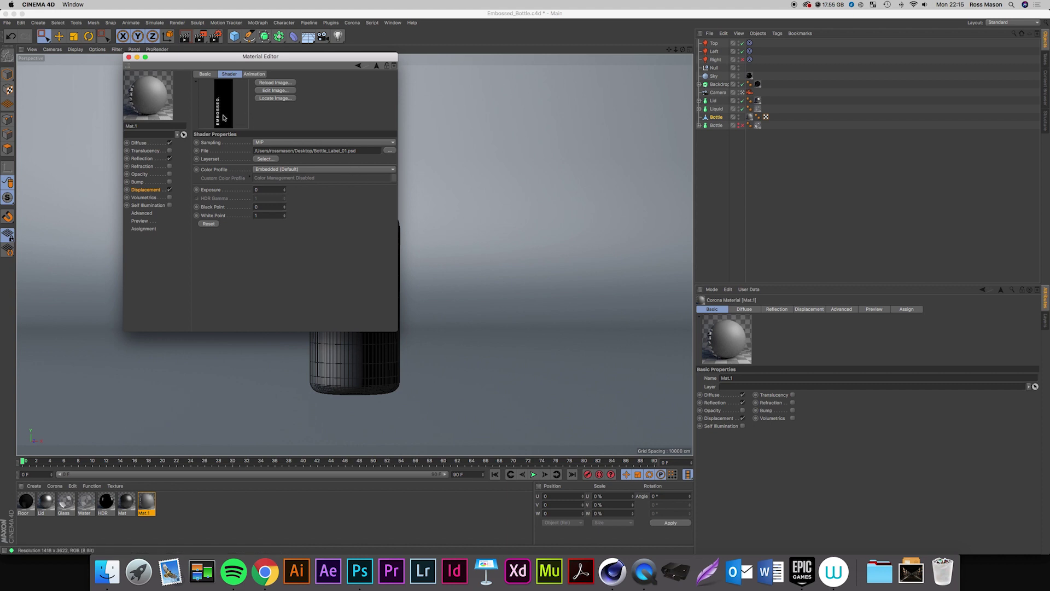
{"action": "left_click", "coordinate": [275, 90]}
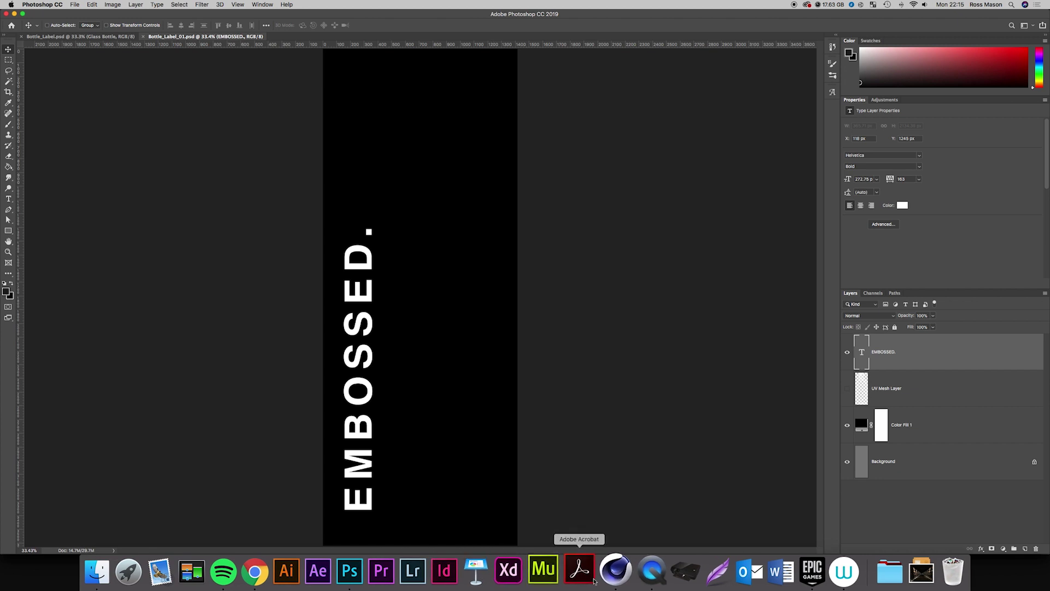
Enable Mat.1's Opacity using the EMBOSSED. layer set of Bottle_Label_01.psd as its texture.
{"action": "left_click", "coordinate": [623, 571]}
{"action": "left_click", "coordinate": [140, 174]}
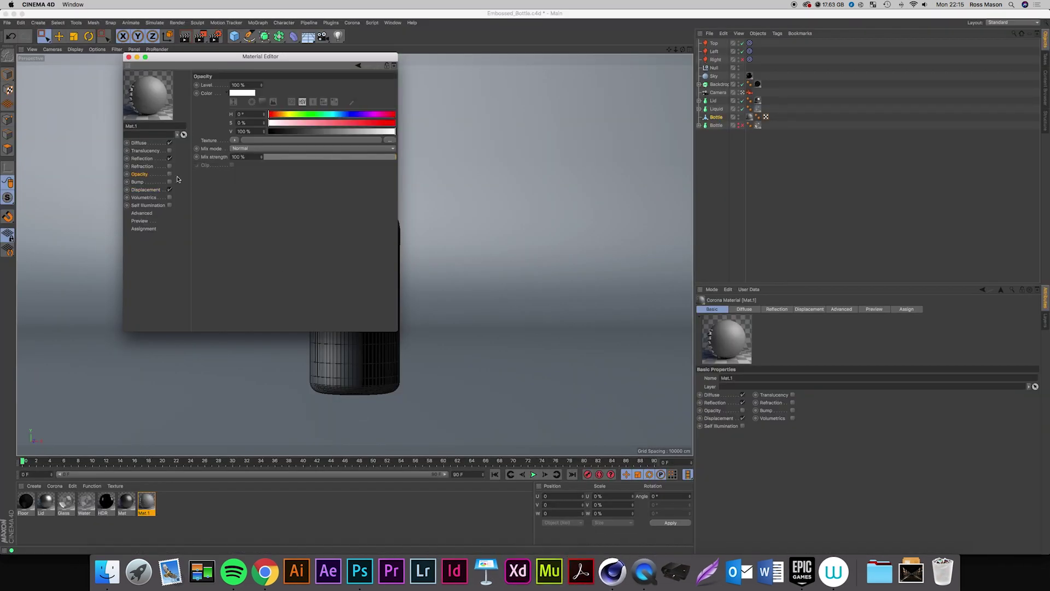
{"action": "left_click", "coordinate": [169, 174]}
{"action": "left_click", "coordinate": [235, 140]}
{"action": "mouse_move", "coordinate": [264, 214]}
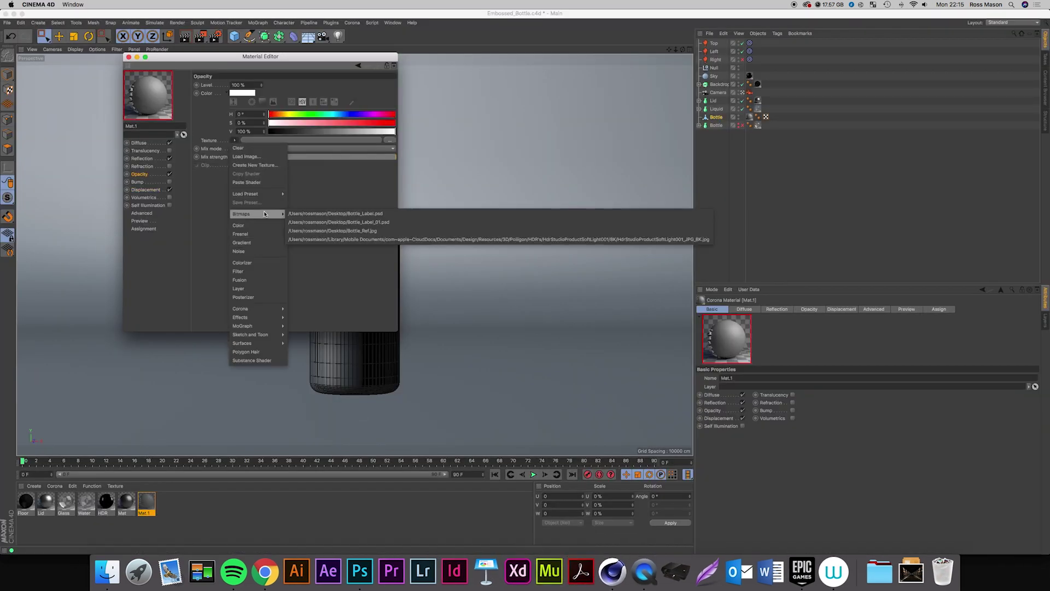
{"action": "left_click", "coordinate": [325, 222]}
{"action": "left_click", "coordinate": [240, 163]}
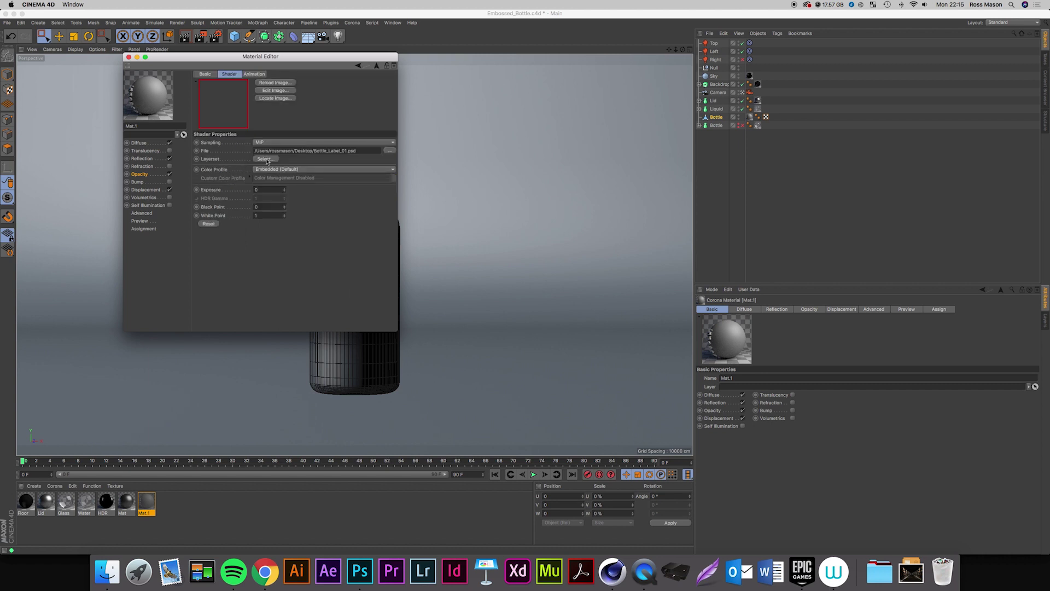
{"action": "left_click", "coordinate": [266, 160]}
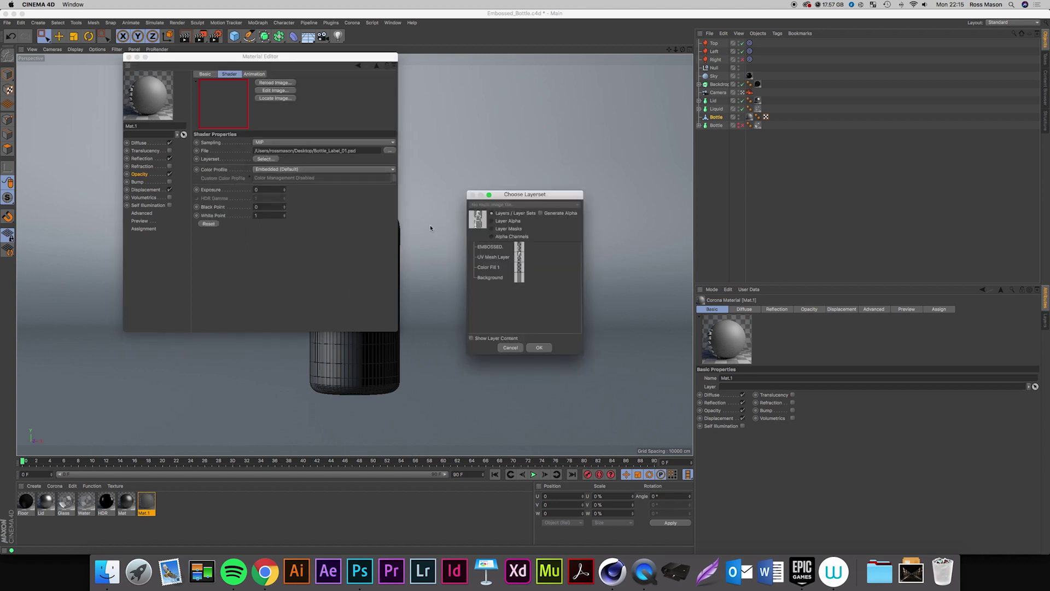
{"action": "left_click", "coordinate": [541, 350]}
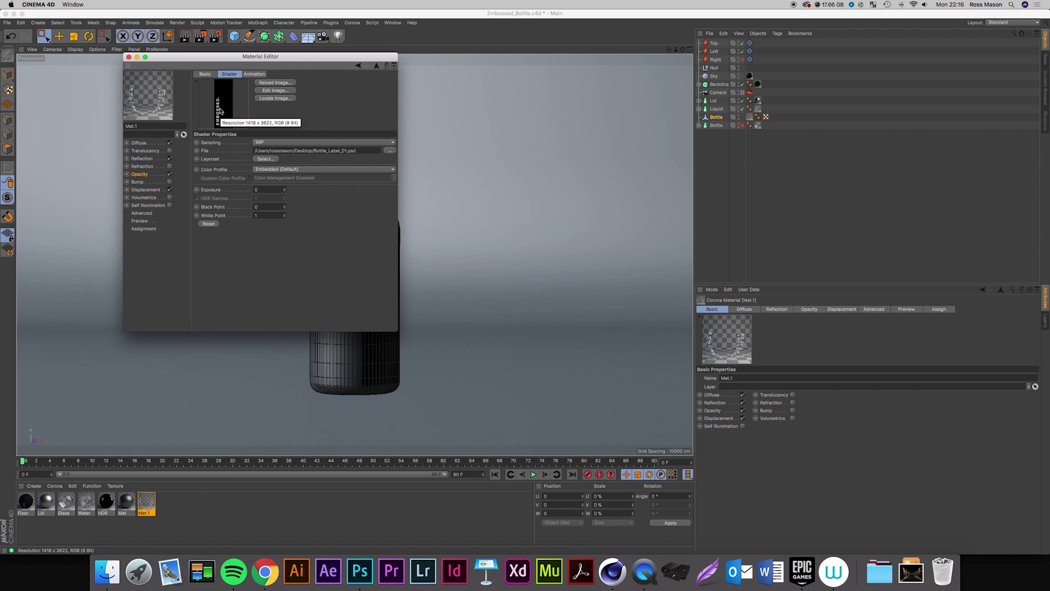
{"action": "left_click", "coordinate": [140, 174]}
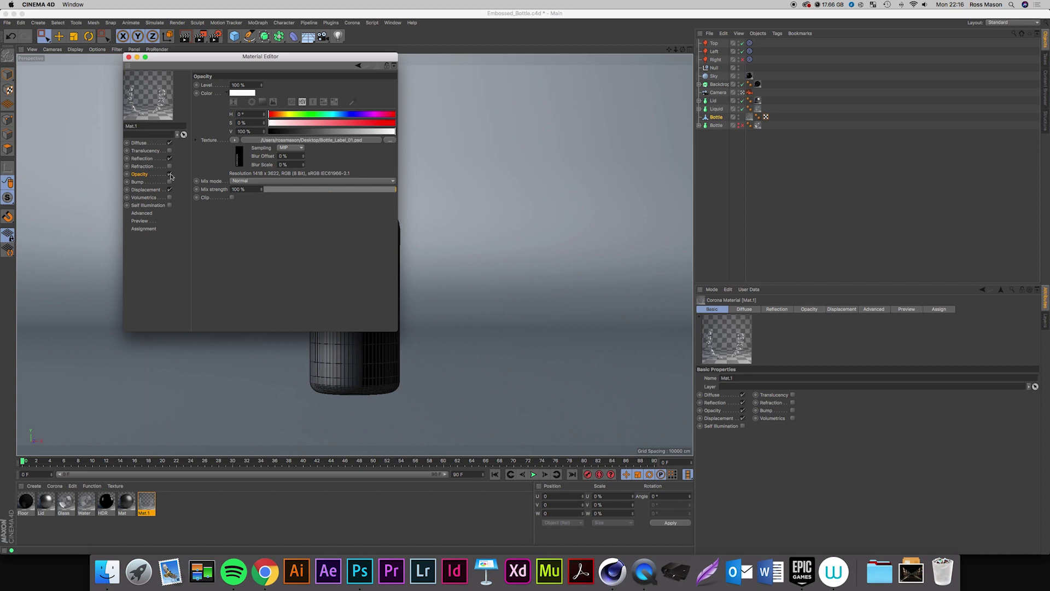
Disable Mat.1's opacity, close the Material Editor, and launch Corona interactive rendering.
{"action": "left_click", "coordinate": [170, 174]}
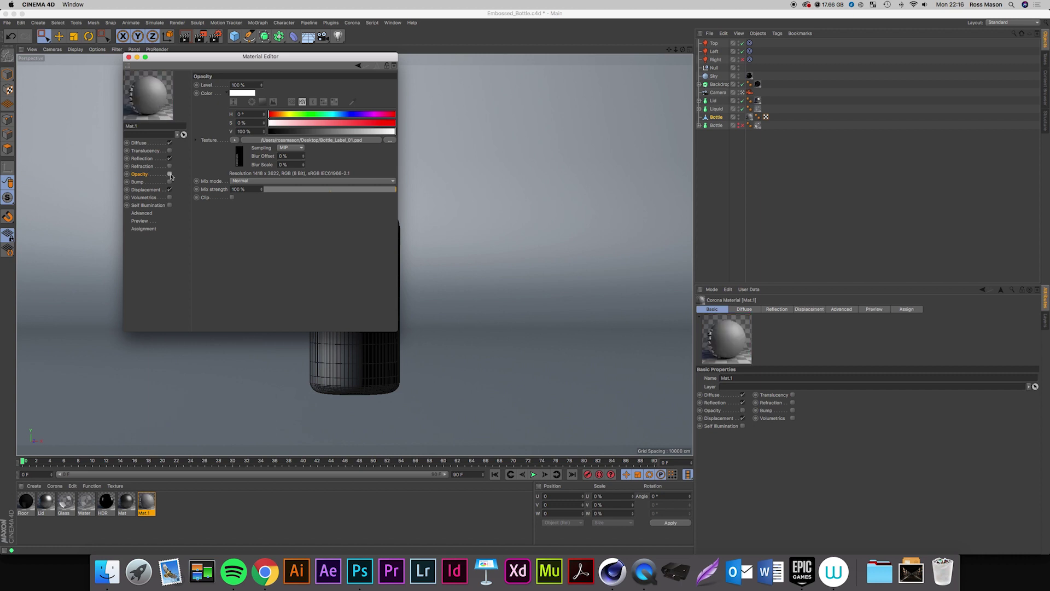
{"action": "left_click", "coordinate": [129, 56]}
{"action": "left_click", "coordinate": [352, 22]}
{"action": "left_click", "coordinate": [372, 123]}
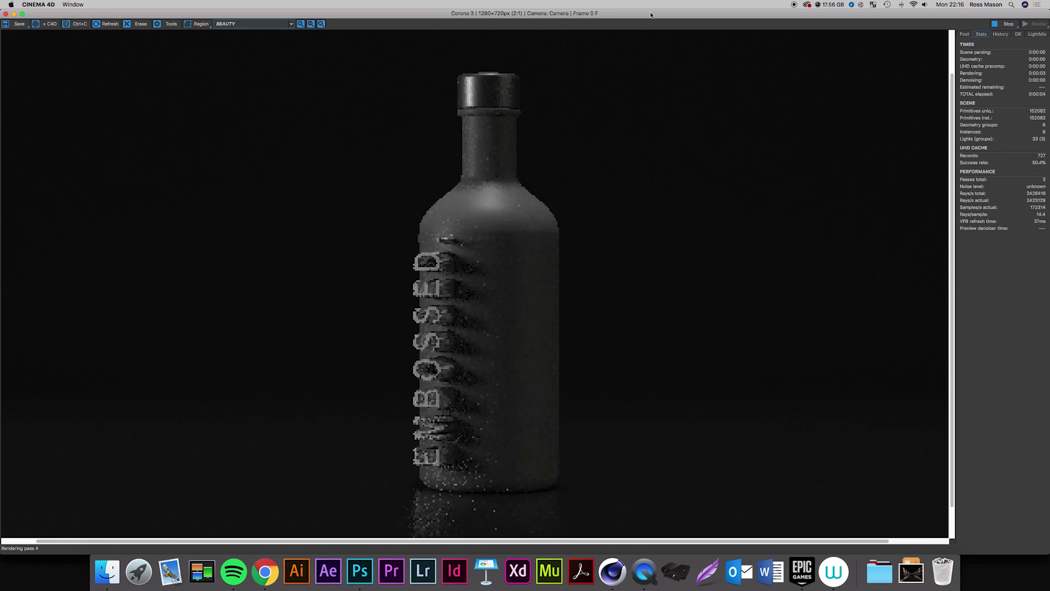
Dock the render on the right half, lower Mat.1's displacement maximum to 1 cm, and close the render.
{"action": "key", "text": "ctrl+alt+Right"}
{"action": "double_click", "coordinate": [146, 501]}
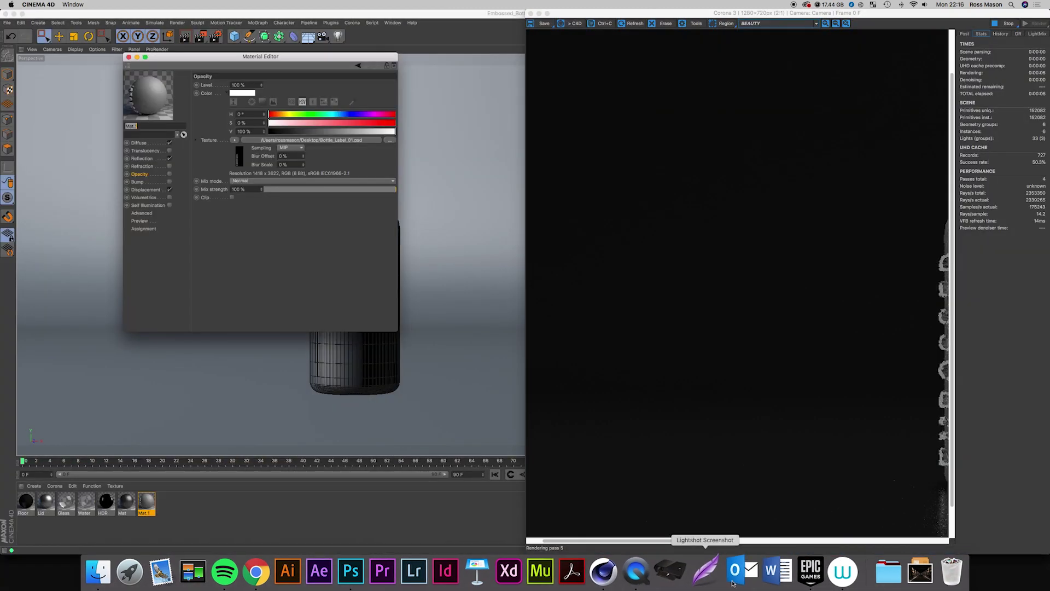
{"action": "left_click", "coordinate": [153, 190]}
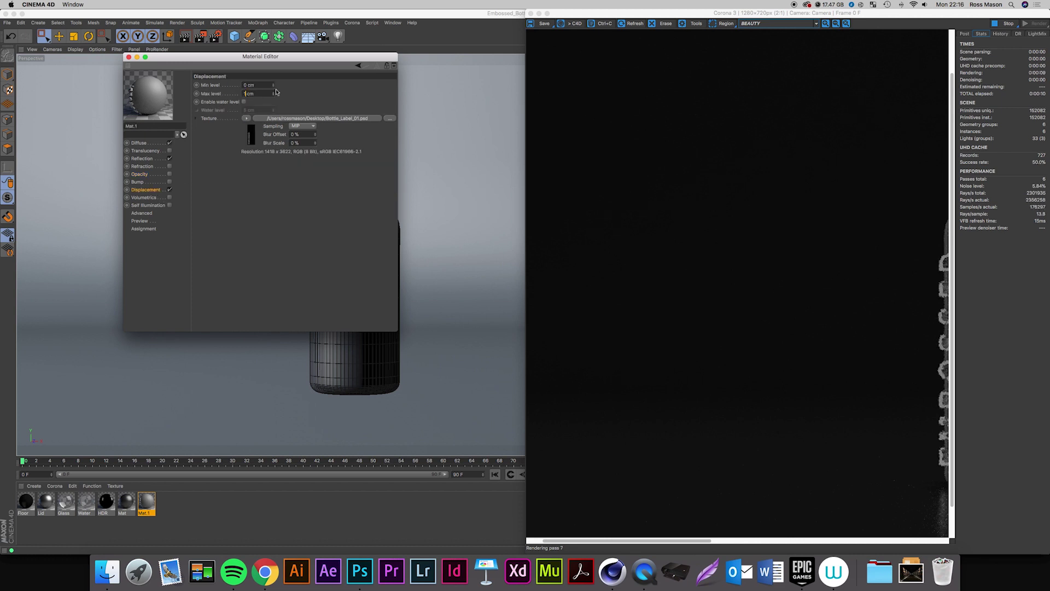
{"action": "left_click", "coordinate": [128, 57]}
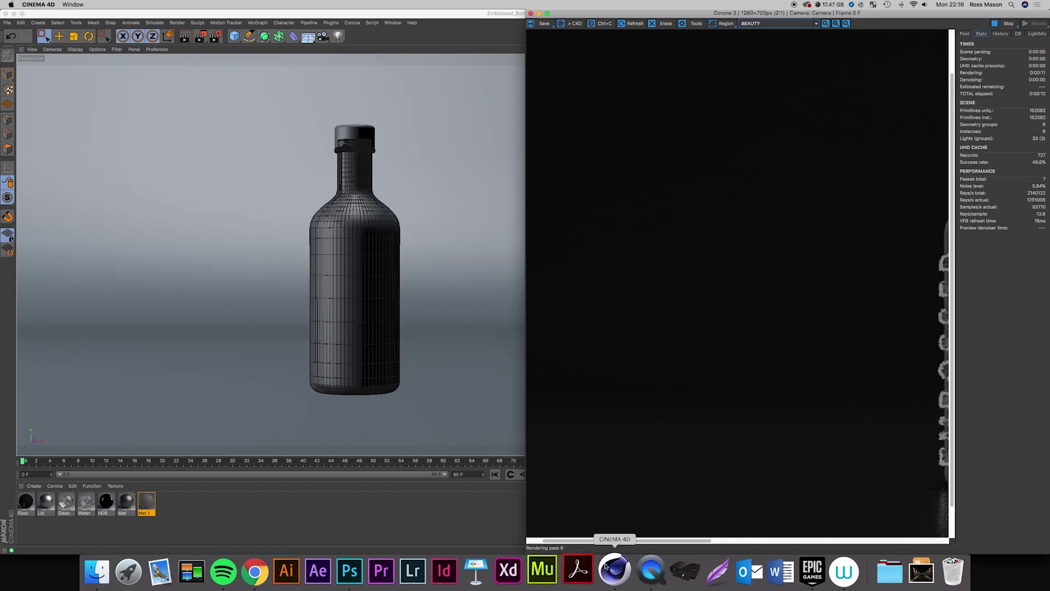
{"action": "scroll", "coordinate": [734, 535], "scroll_direction": "right", "scroll_amount": 3}
{"action": "scroll", "coordinate": [734, 534], "scroll_direction": "right", "scroll_amount": 5}
{"action": "scroll", "coordinate": [735, 535], "scroll_direction": "left", "scroll_amount": 1}
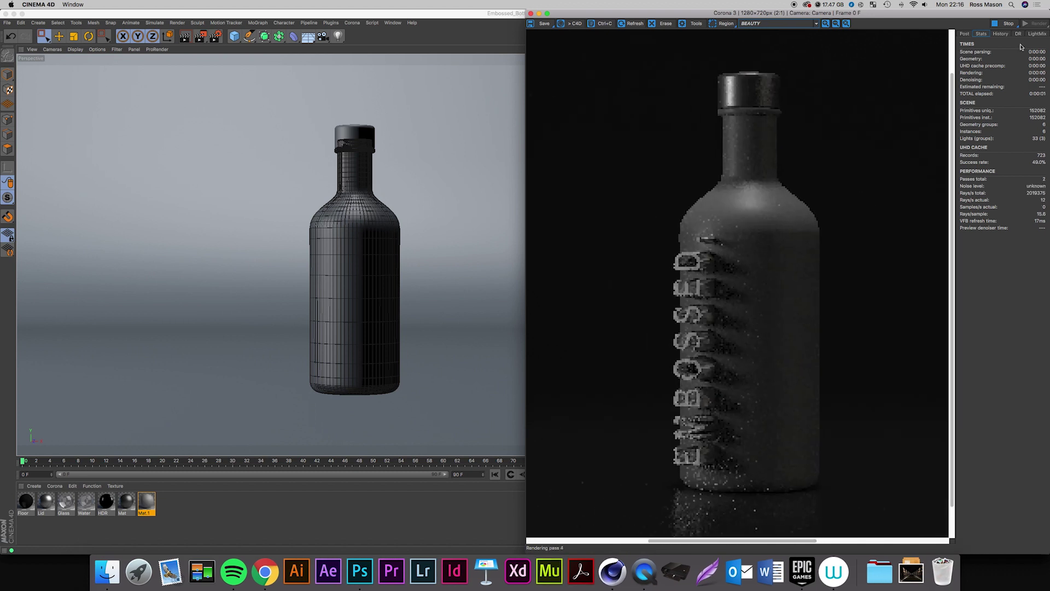
{"action": "left_click", "coordinate": [531, 13]}
{"action": "left_click", "coordinate": [353, 22]}
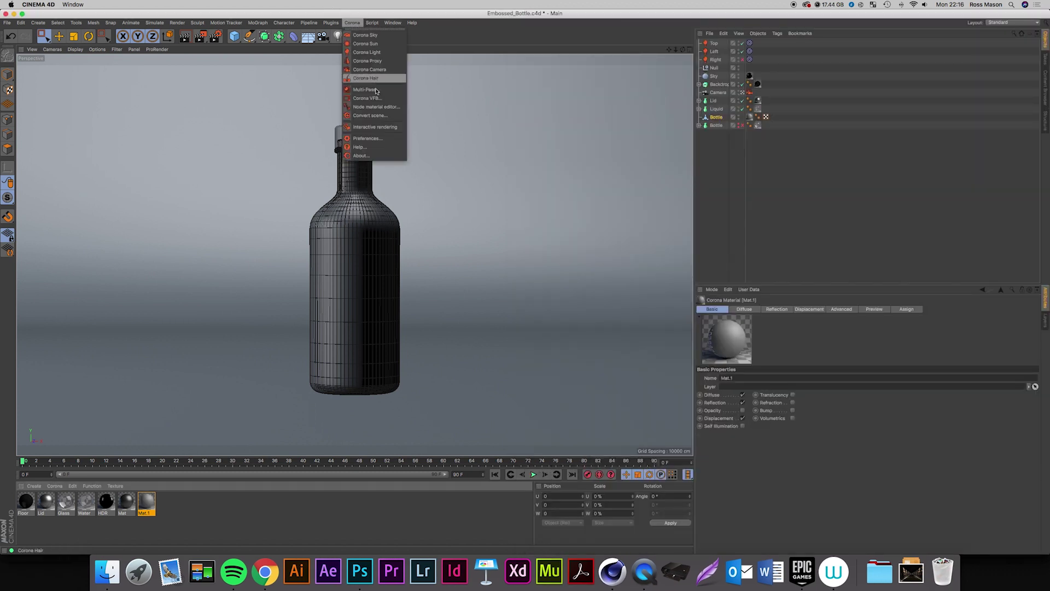
Restart Corona interactive rendering to show the shallower EMBOSSED. relief.
{"action": "left_click", "coordinate": [389, 127]}
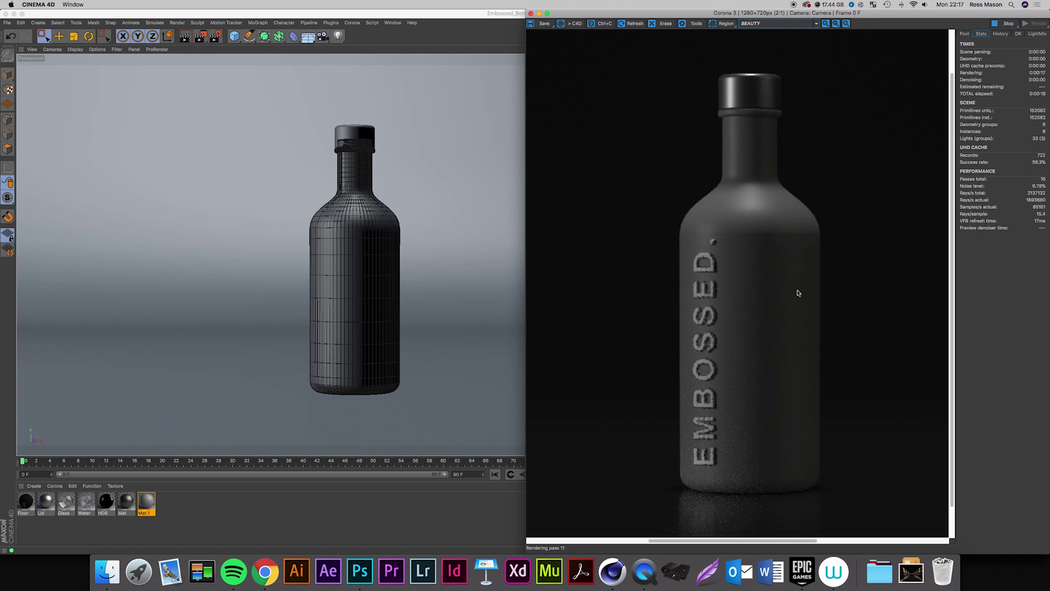
Stop and close the render, then convert the EMBOSSED. text layer to a smart object in Photoshop.
{"action": "left_click", "coordinate": [1013, 22]}
{"action": "left_click", "coordinate": [531, 14]}
{"action": "left_click", "coordinate": [360, 571]}
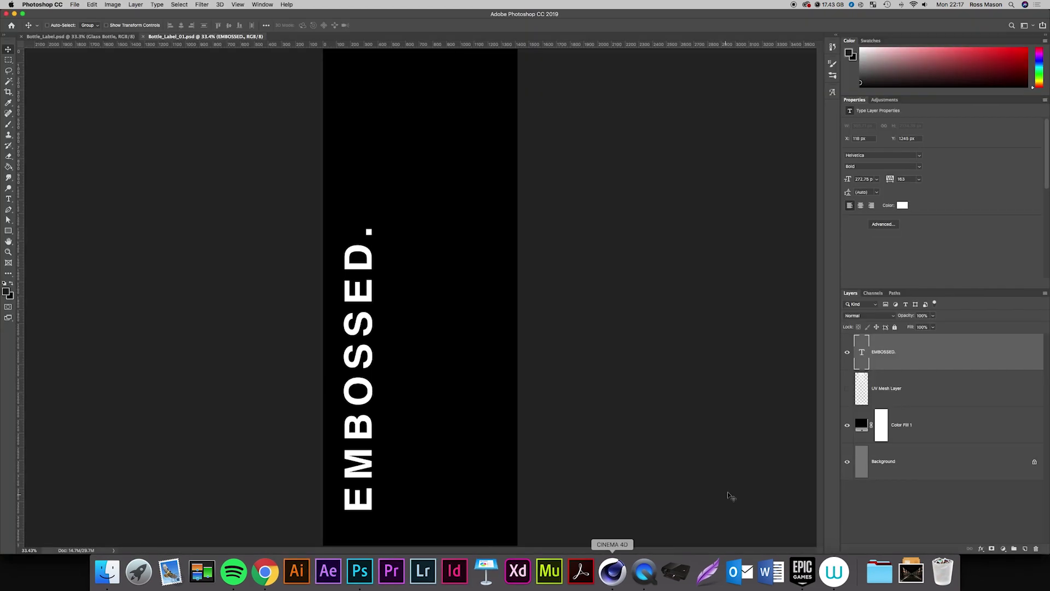
{"action": "right_click", "coordinate": [958, 356]}
{"action": "left_click", "coordinate": [922, 271]}
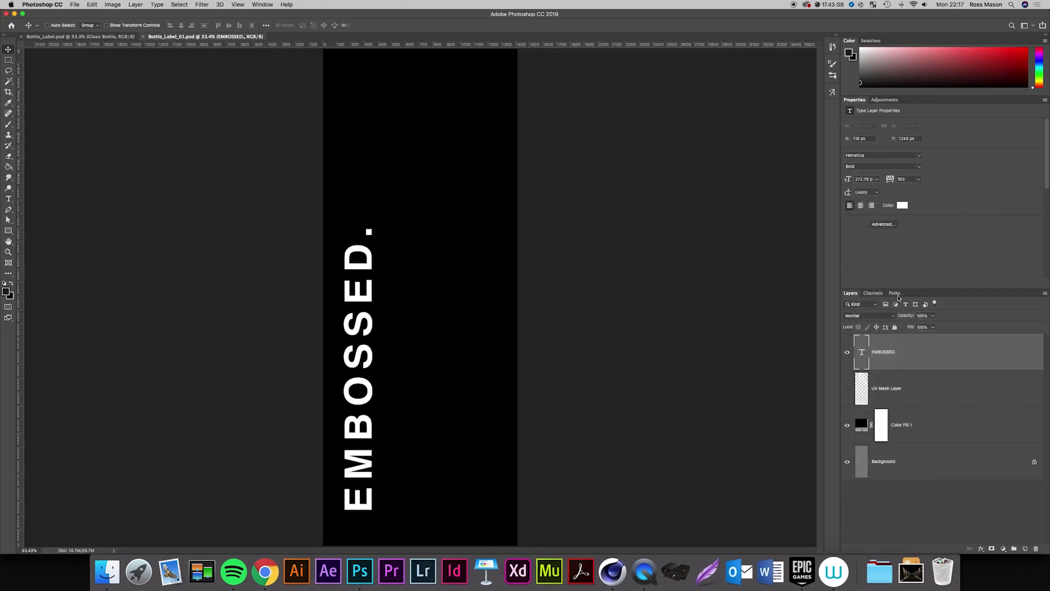
Apply an 8-pixel Gaussian Blur smart filter to the lettering and save the label file.
{"action": "left_click", "coordinate": [237, 4]}
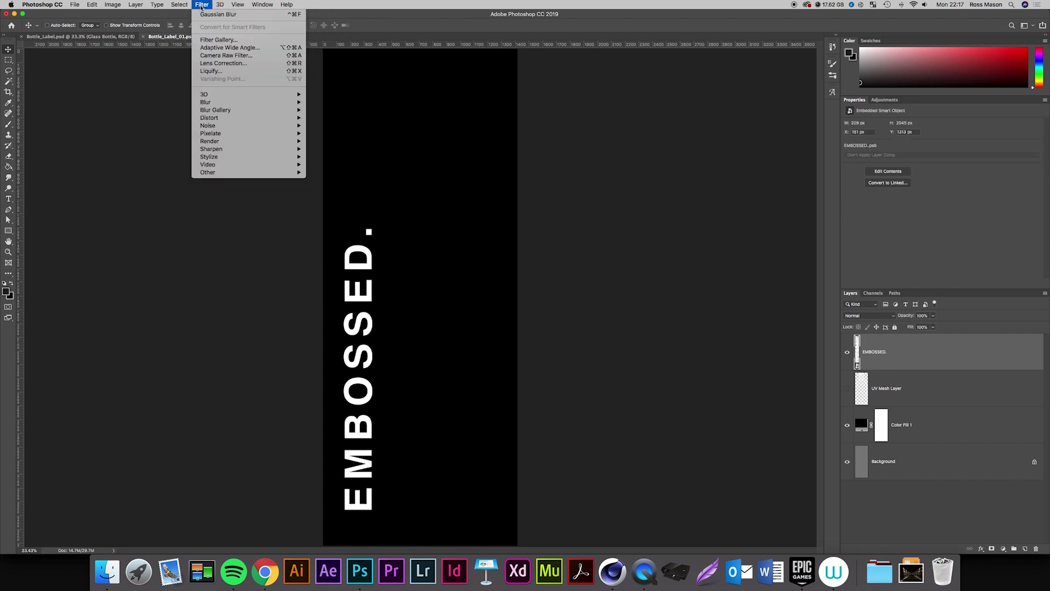
{"action": "left_click", "coordinate": [205, 15]}
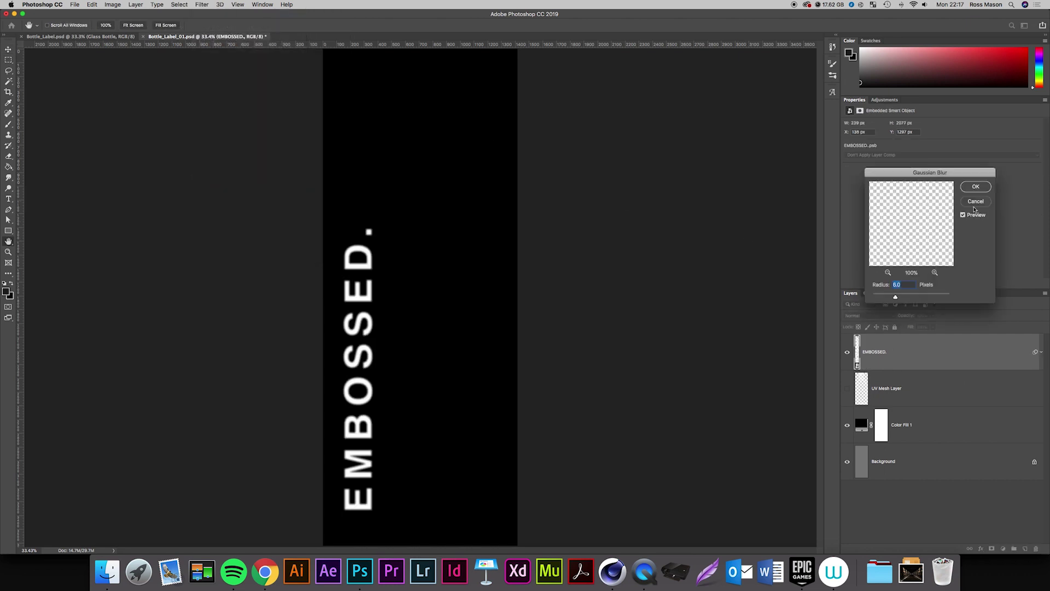
{"action": "left_click", "coordinate": [973, 203]}
{"action": "left_click", "coordinate": [202, 4]}
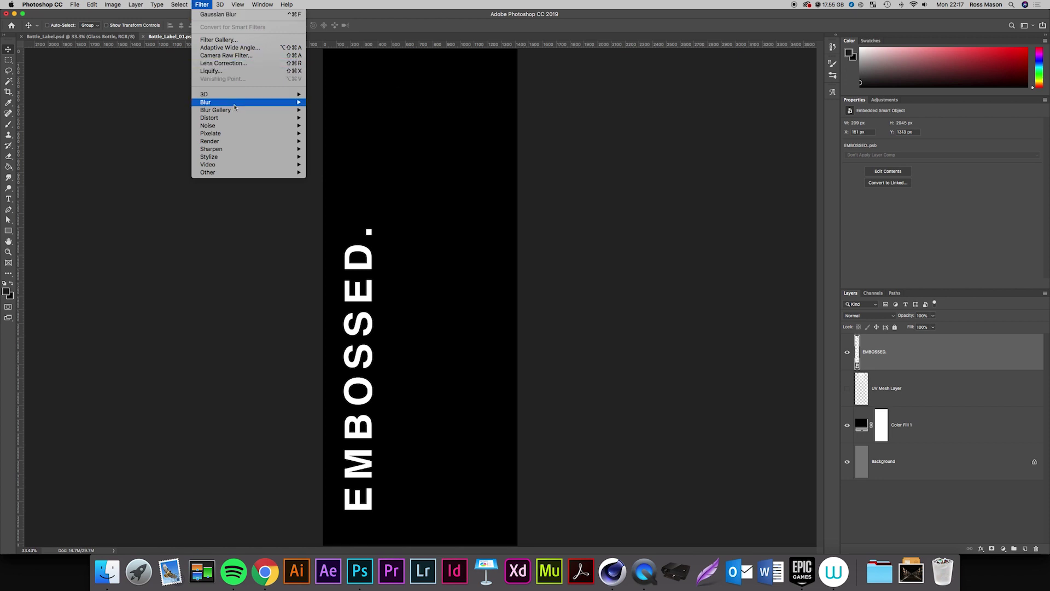
{"action": "mouse_move", "coordinate": [205, 102]}
{"action": "left_click", "coordinate": [326, 134]}
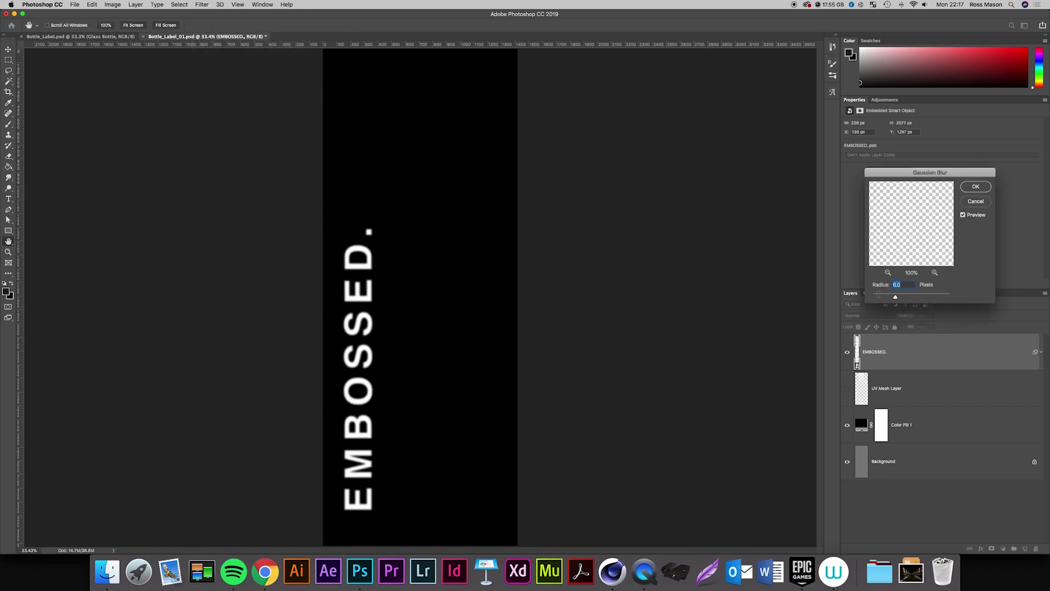
{"action": "type", "text": "8"}
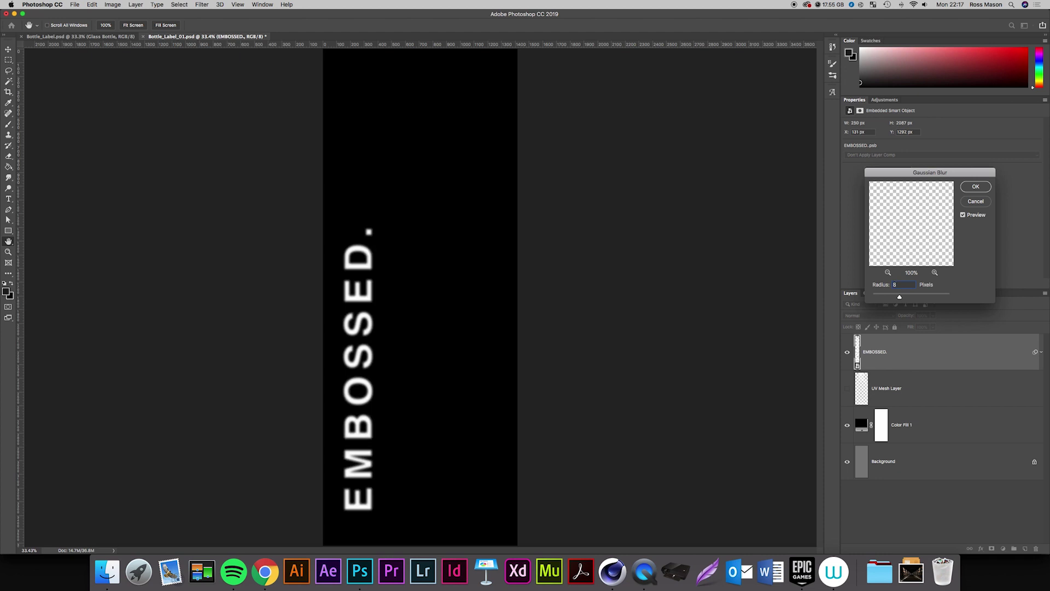
{"action": "key", "text": "Return"}
{"action": "key", "text": "super+s"}
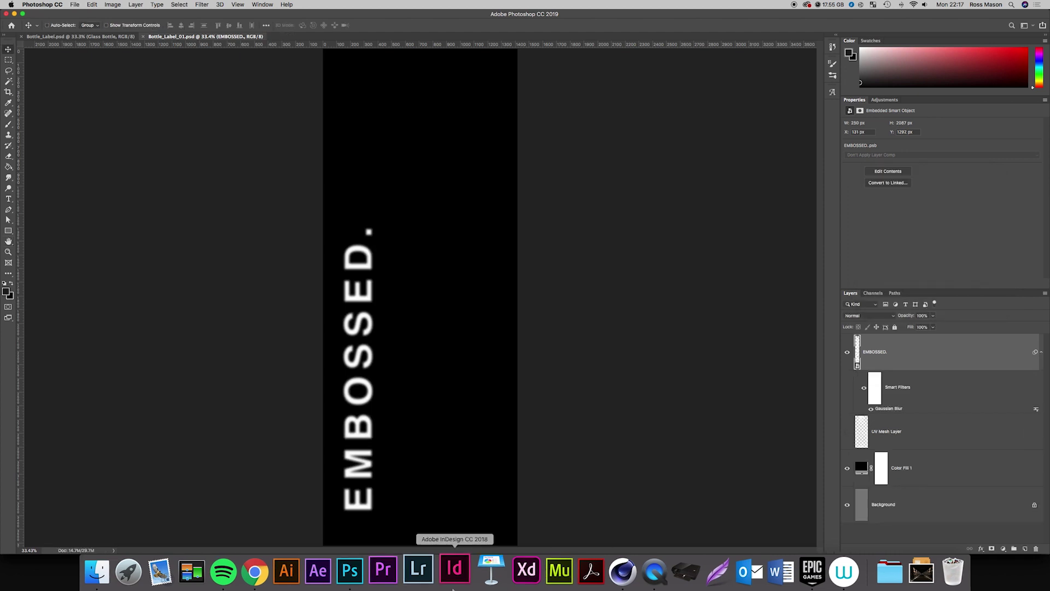
Reload the blurred Bottle_Label_01.psd displacement texture in Mat.1 from disk.
{"action": "left_click", "coordinate": [610, 571]}
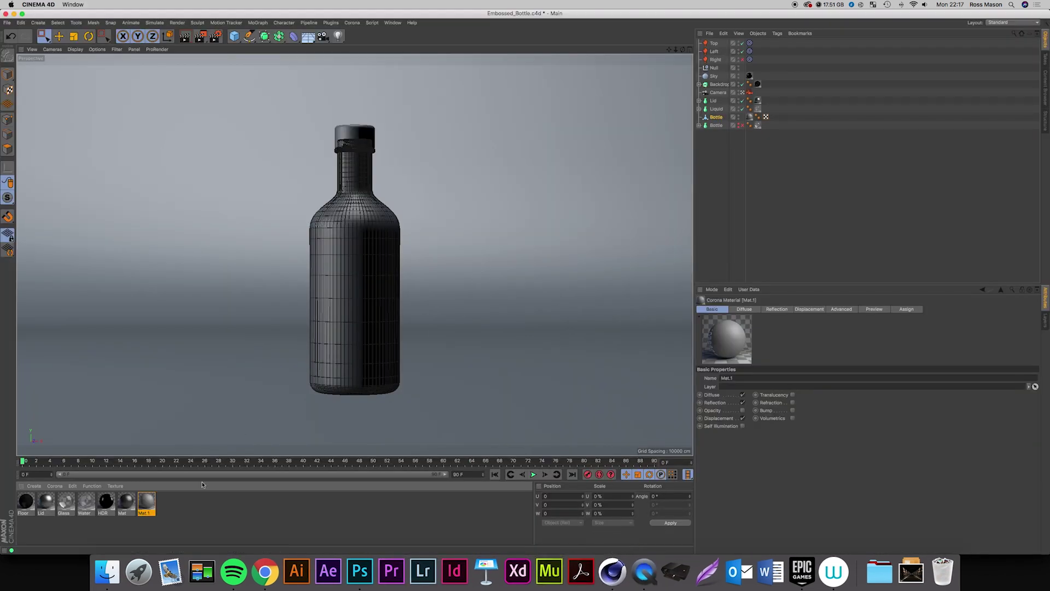
{"action": "double_click", "coordinate": [146, 502]}
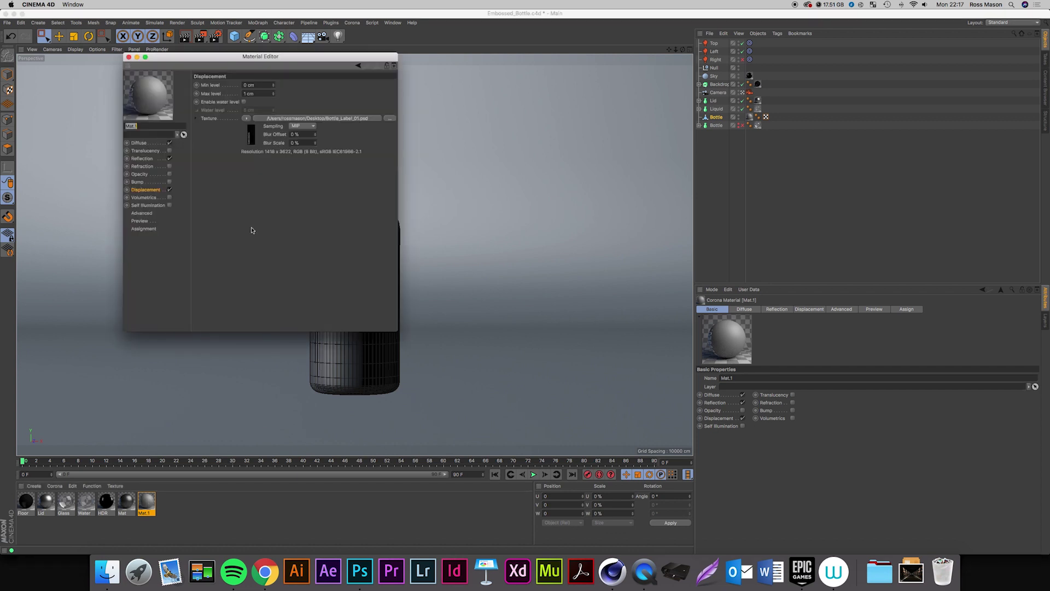
{"action": "left_click", "coordinate": [252, 134]}
{"action": "left_click", "coordinate": [276, 83]}
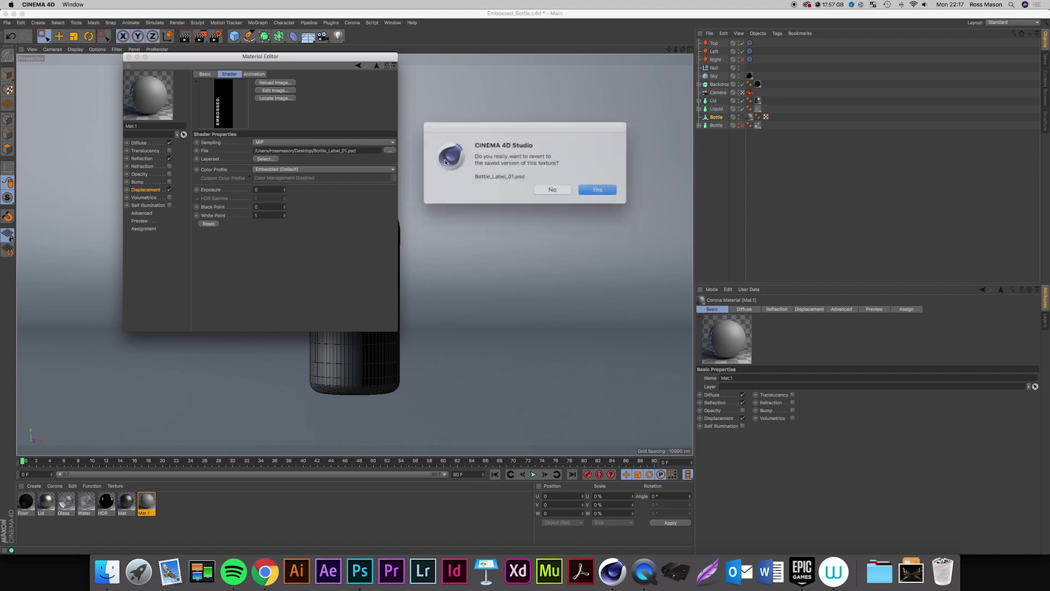
{"action": "left_click", "coordinate": [595, 192]}
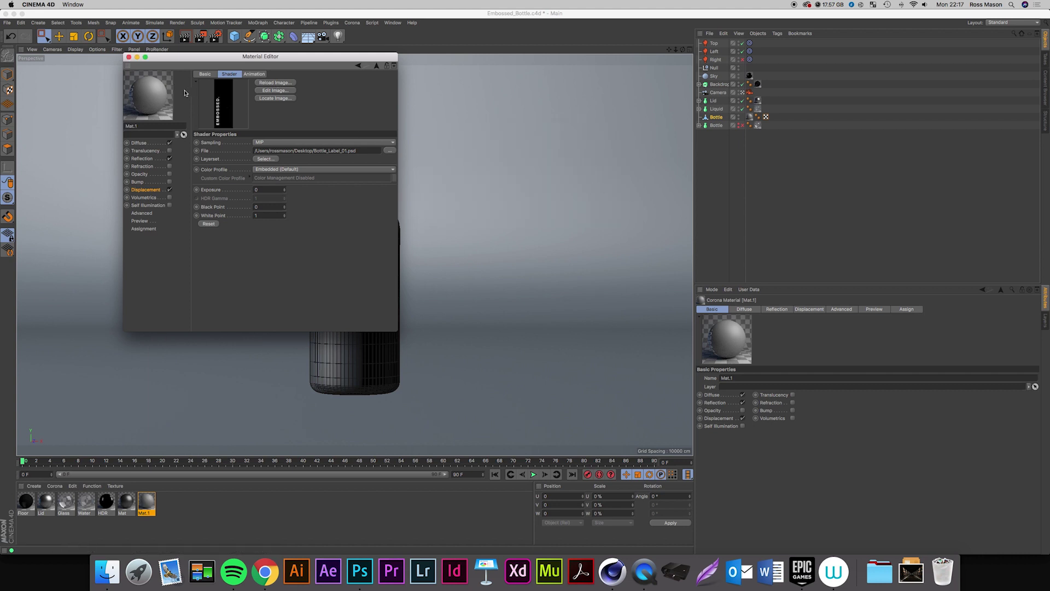
Render the smoother lettering with Corona interactive rendering, then return to Photoshop.
{"action": "left_click", "coordinate": [129, 56]}
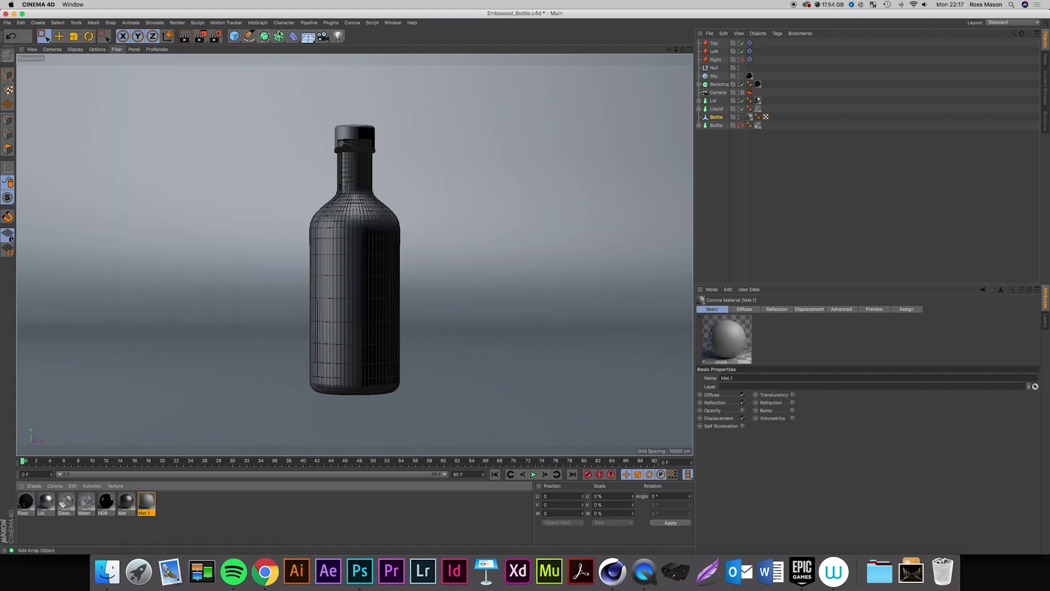
{"action": "left_click", "coordinate": [352, 22]}
{"action": "left_click", "coordinate": [366, 130]}
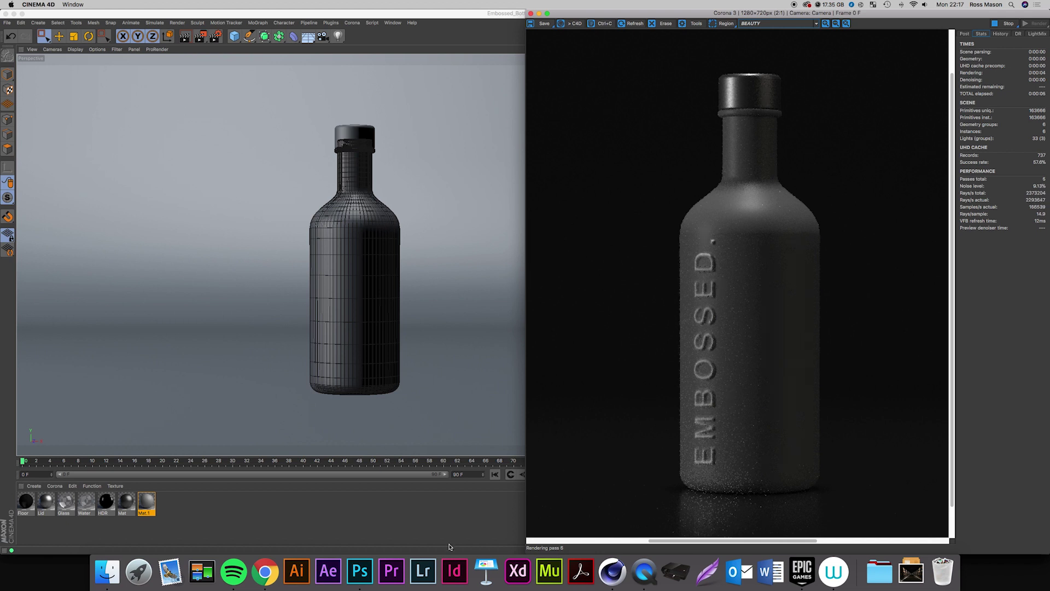
{"action": "left_click", "coordinate": [369, 578]}
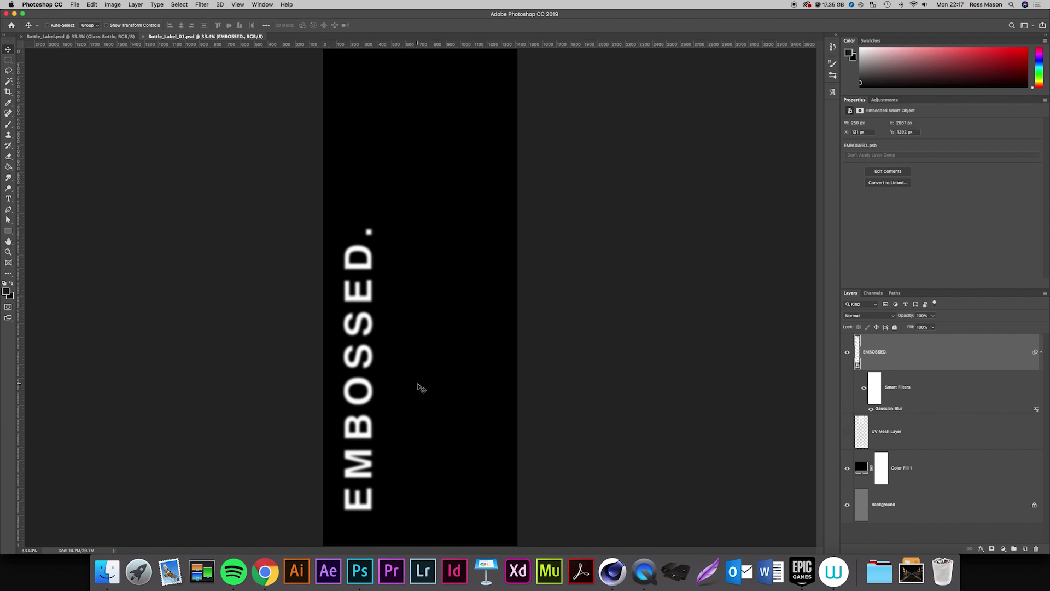
Zoom to 300% on the blurred EMBOSSED. lettering and compare it with the Cinema 4D render.
{"action": "key", "text": "super+plus"}
{"action": "key", "text": "super+plus"}
{"action": "key", "text": "super+plus"}
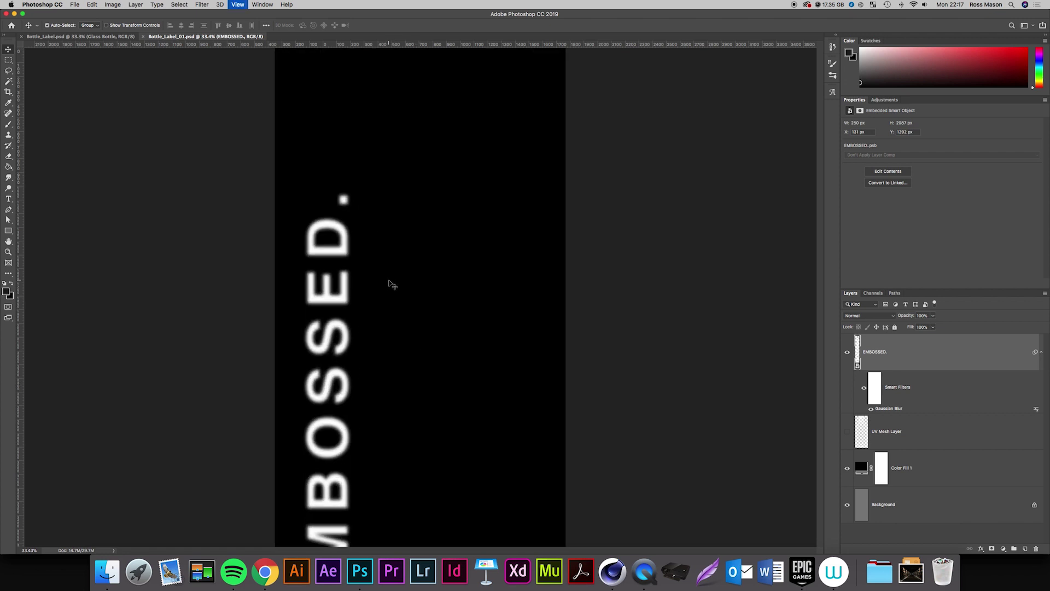
{"action": "key", "text": "super+plus"}
{"action": "key", "text": "super+plus"}
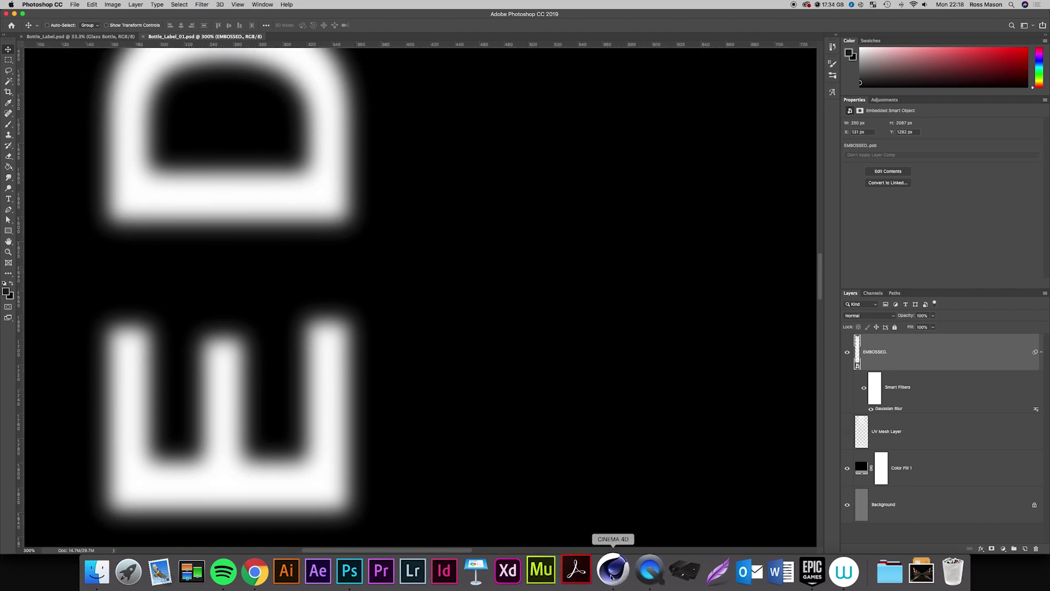
{"action": "left_click", "coordinate": [612, 574]}
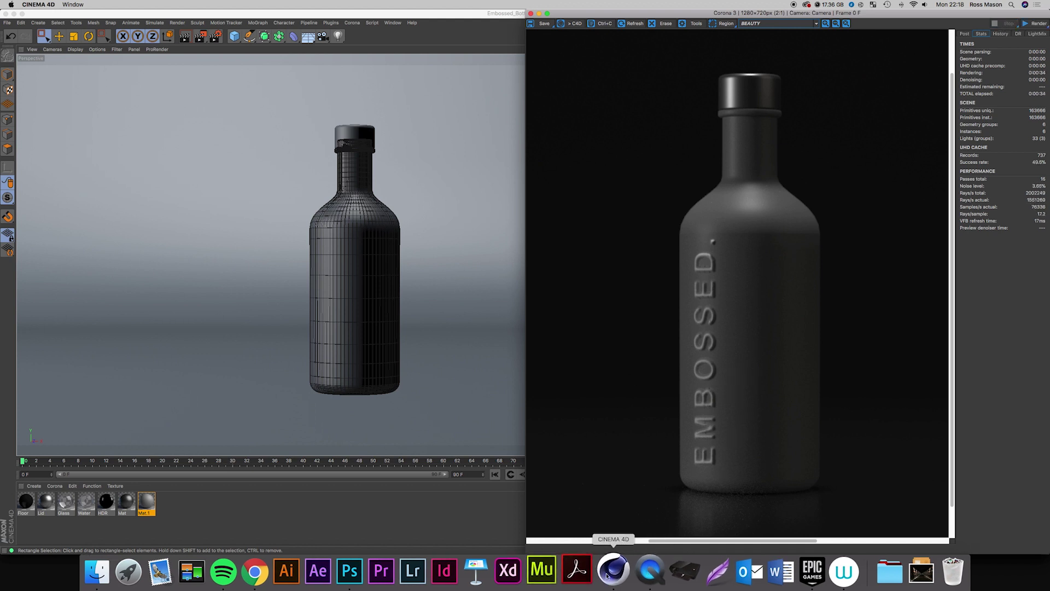
{"action": "left_click", "coordinate": [359, 571]}
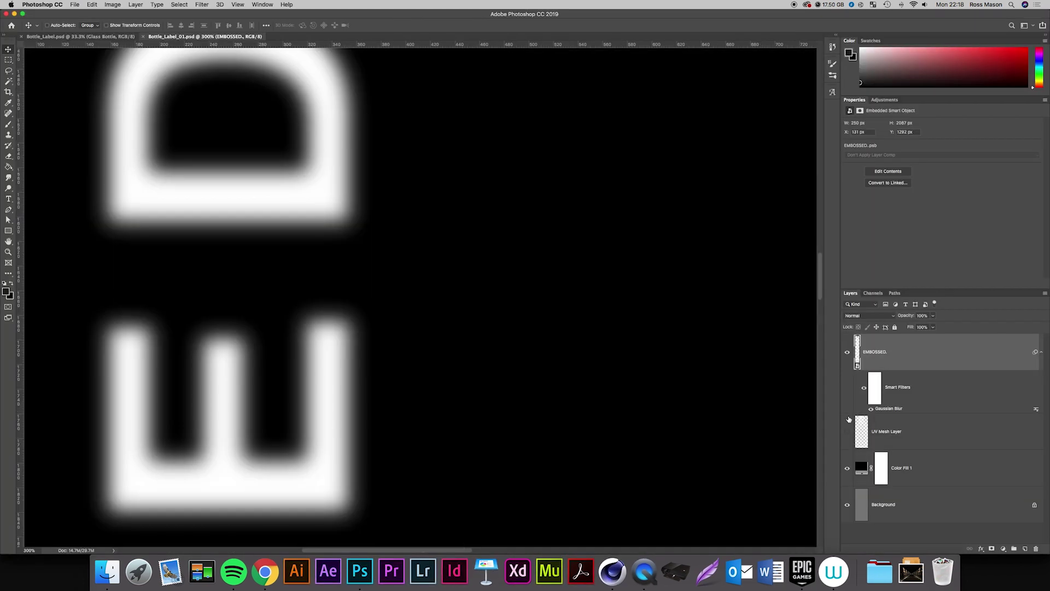
Raise the Gaussian Blur smart filter radius to 10 pixels and fit the label on screen.
{"action": "double_click", "coordinate": [888, 408]}
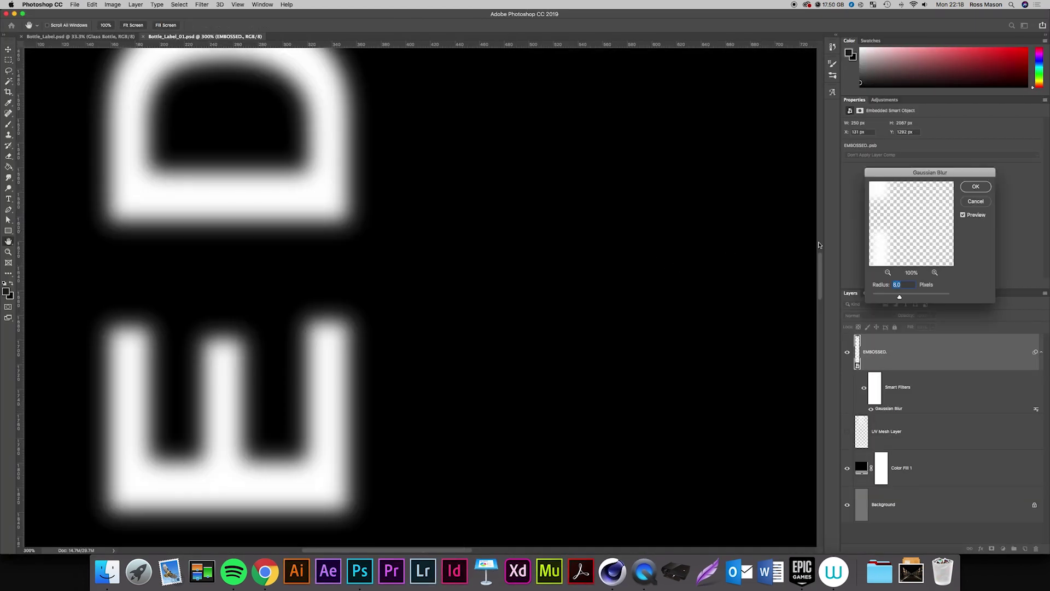
{"action": "type", "text": "10"}
{"action": "key", "text": "Return"}
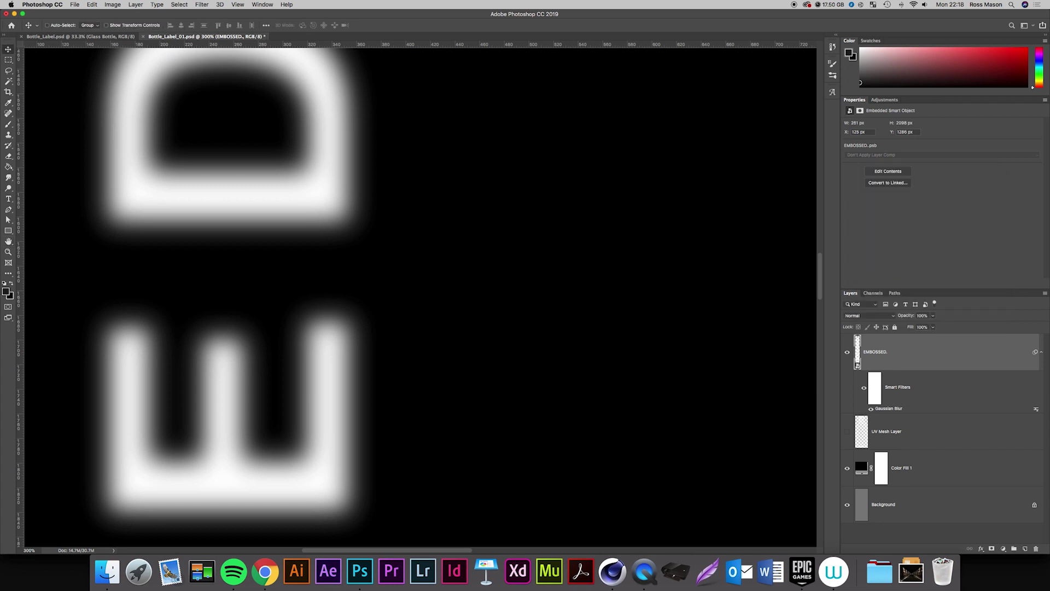
{"action": "key", "text": "super+0"}
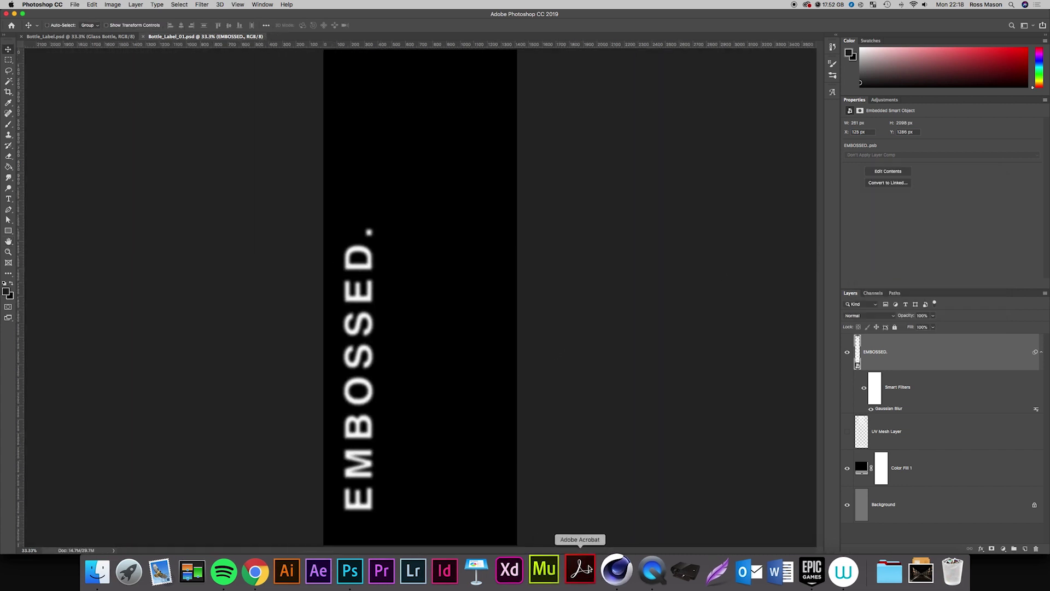
Reload the updated label image in Mat.1's displacement texture, confirming the revert.
{"action": "left_click", "coordinate": [612, 571]}
{"action": "double_click", "coordinate": [147, 502]}
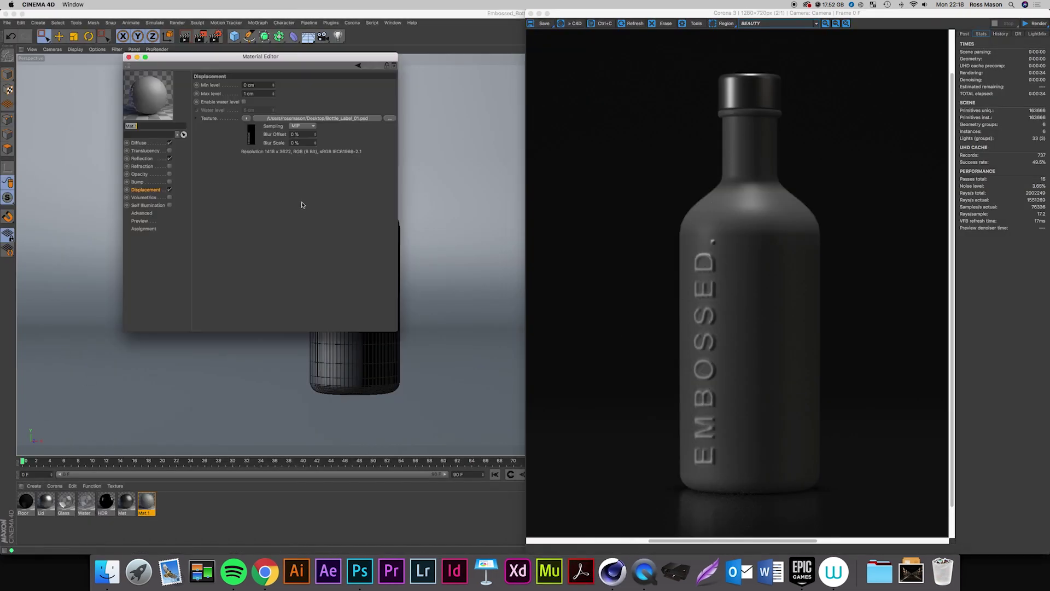
{"action": "left_click", "coordinate": [251, 139]}
{"action": "left_click", "coordinate": [270, 83]}
{"action": "left_click", "coordinate": [584, 185]}
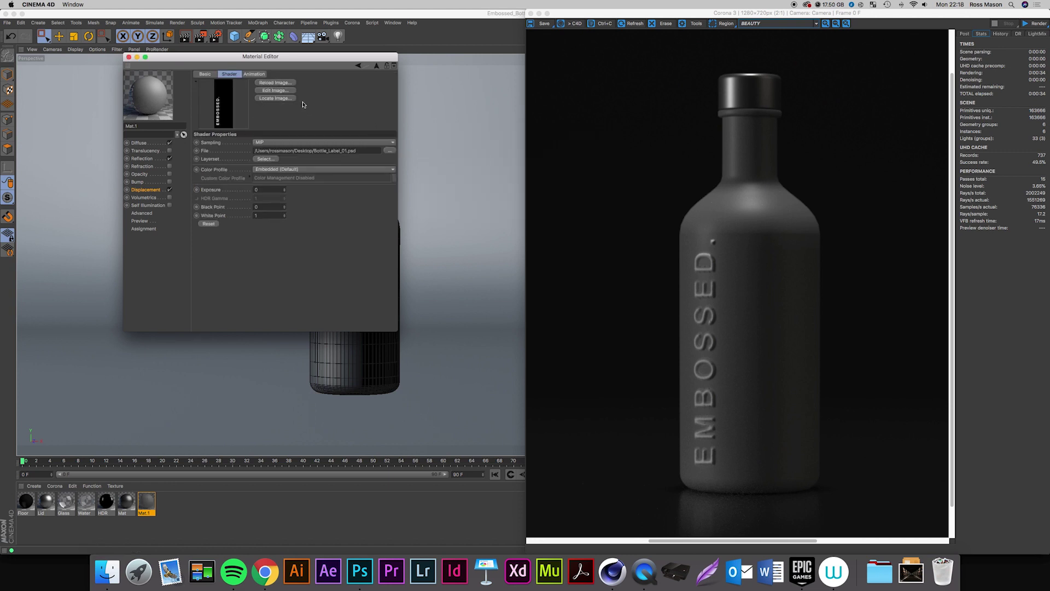
{"action": "left_click", "coordinate": [129, 57]}
Close the old render window and restart Corona interactive rendering.
{"action": "left_click", "coordinate": [531, 13]}
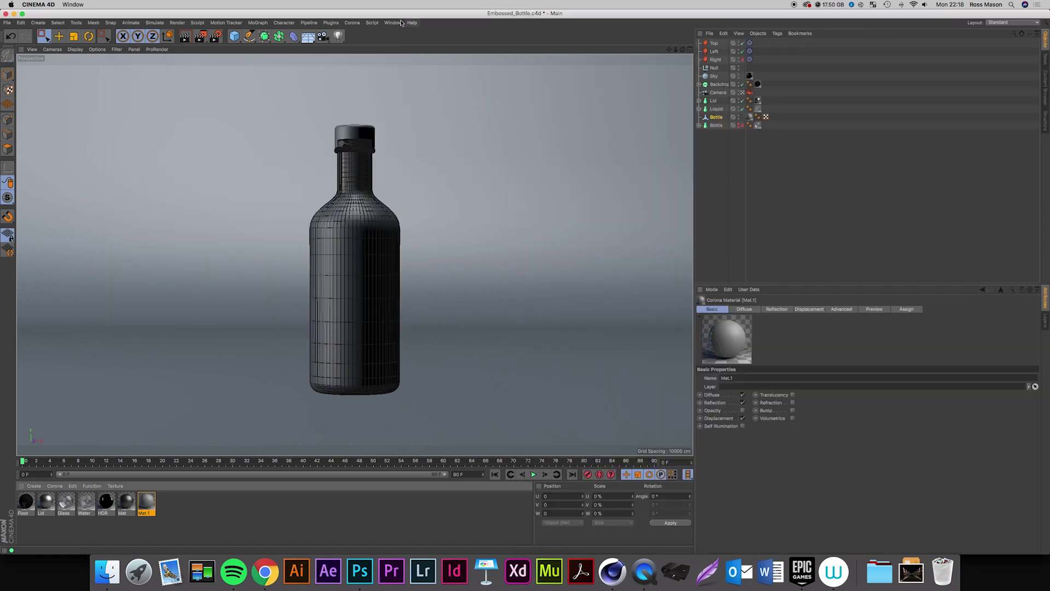
{"action": "left_click", "coordinate": [353, 22]}
{"action": "left_click", "coordinate": [376, 126]}
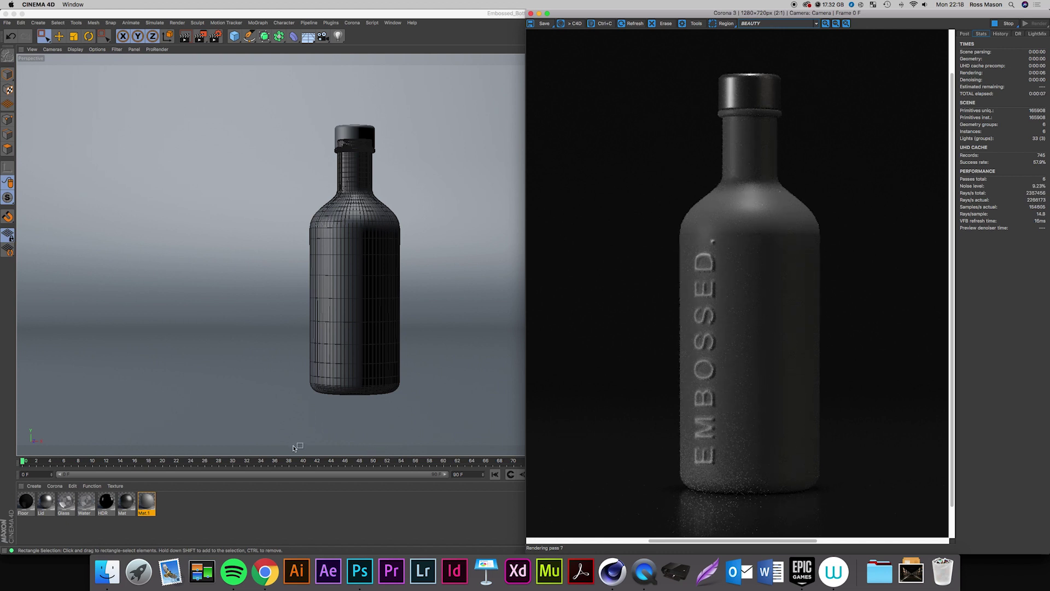
Clear the label texture from Mat.1's Diffuse channel and set the colour's V value to 10%.
{"action": "double_click", "coordinate": [147, 502]}
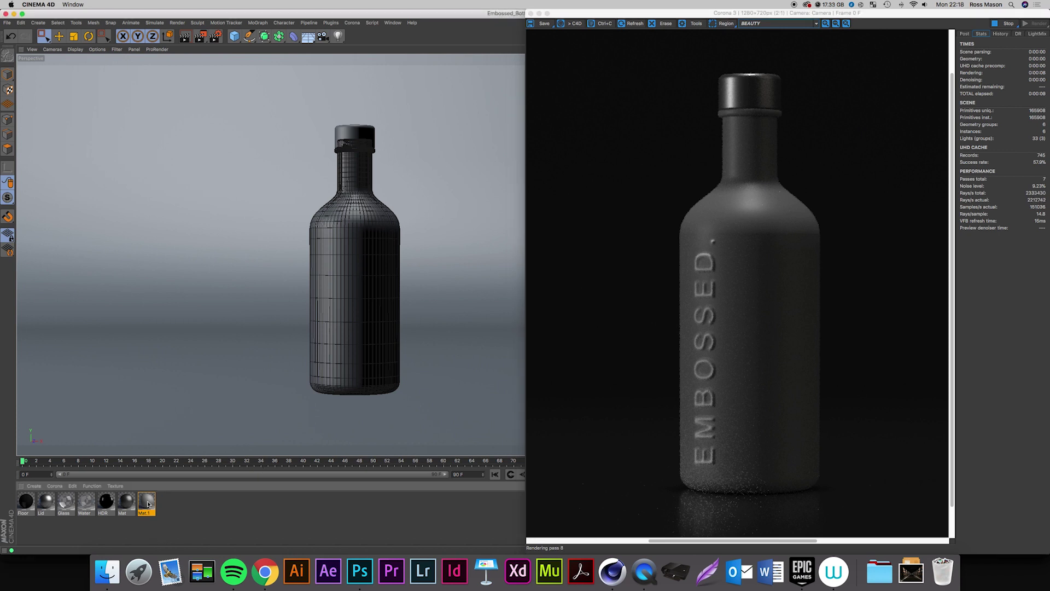
{"action": "left_click", "coordinate": [139, 142]}
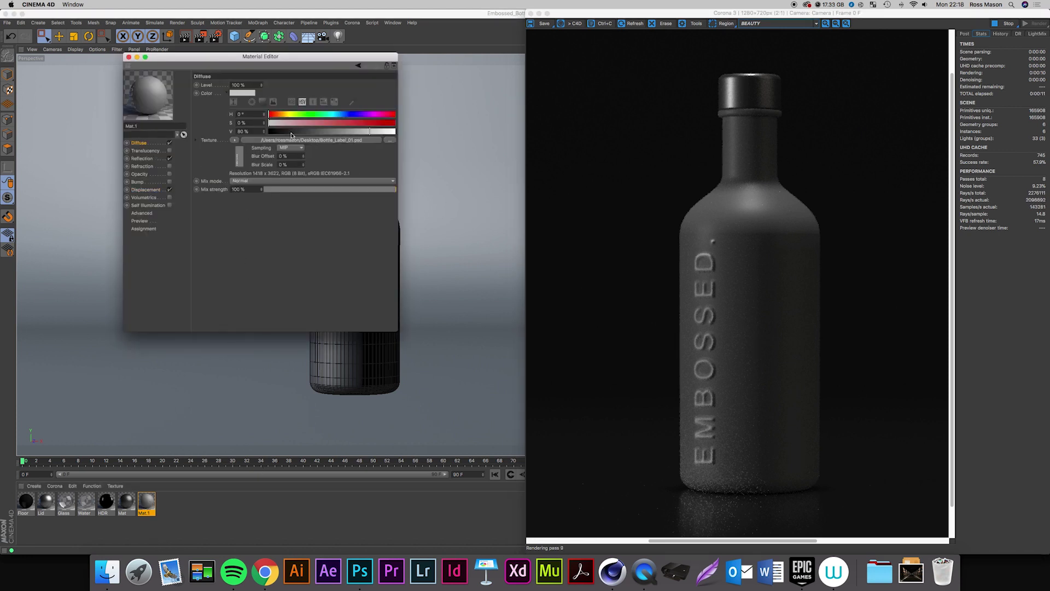
{"action": "left_click", "coordinate": [236, 141]}
{"action": "left_click", "coordinate": [236, 142]}
{"action": "left_click", "coordinate": [237, 142]}
{"action": "left_click", "coordinate": [238, 148]}
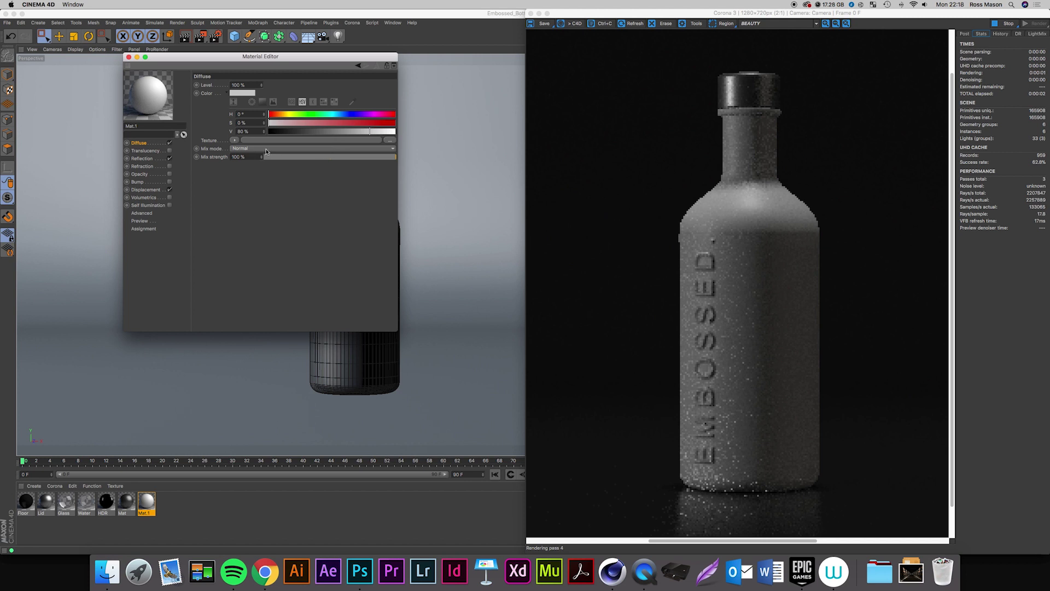
{"action": "left_click", "coordinate": [282, 131]}
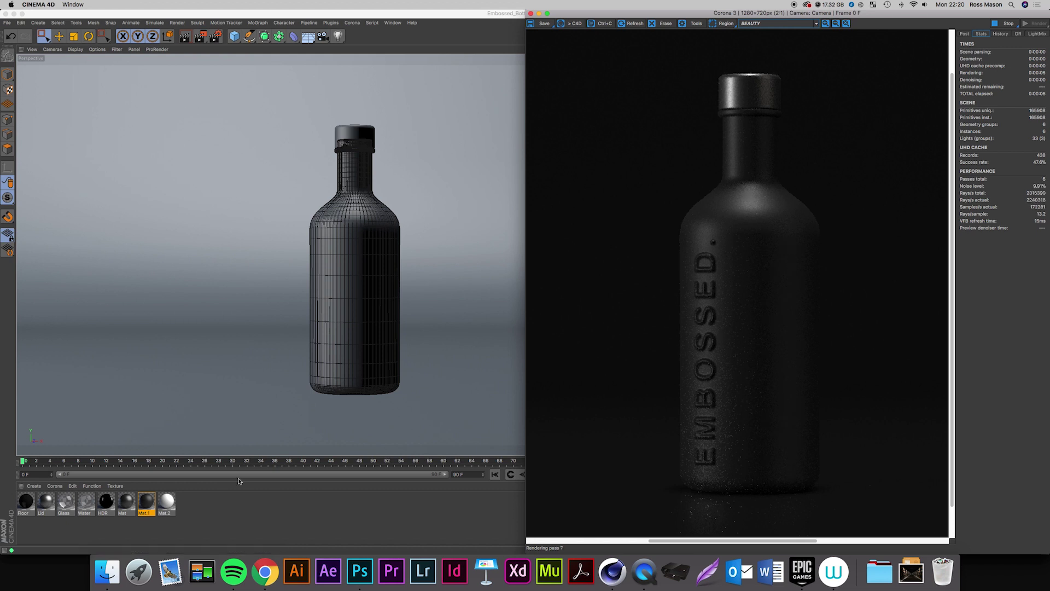
Edit Mat.1's Displacement Max level, changing it from 0 cm to 1 cm.
{"action": "double_click", "coordinate": [149, 501]}
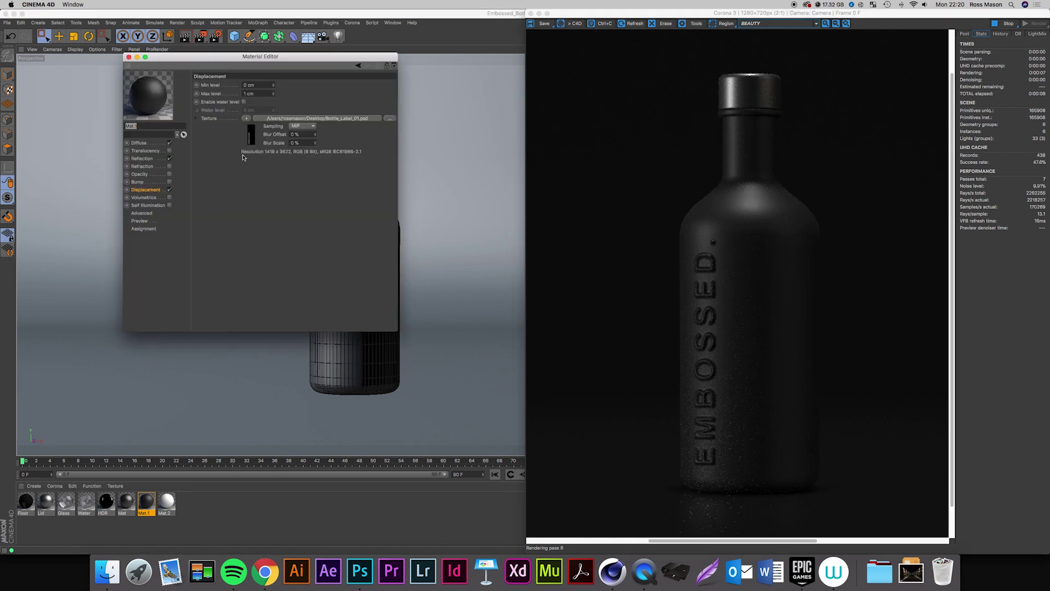
{"action": "double_click", "coordinate": [246, 94]}
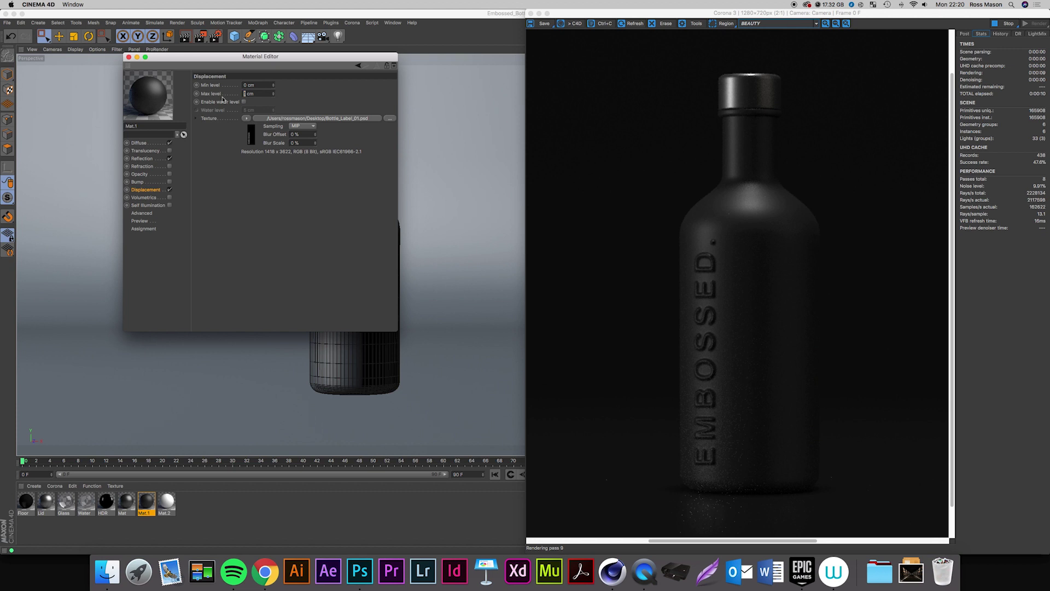